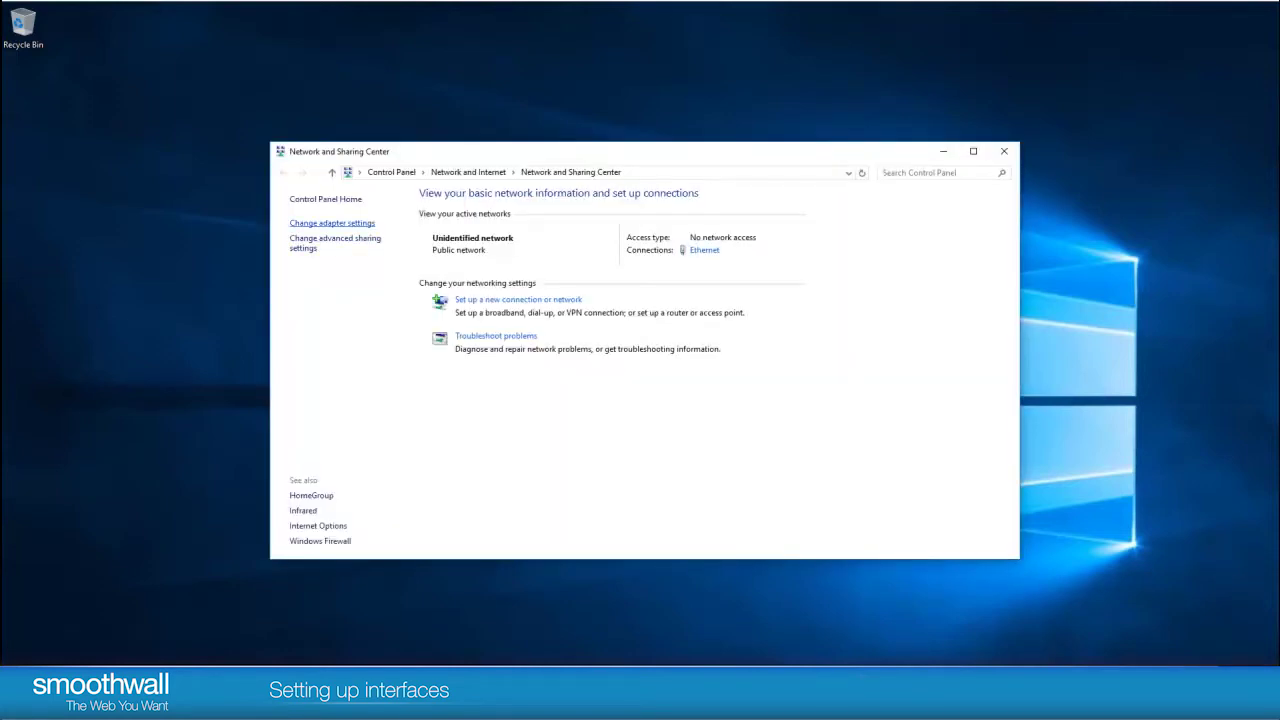
Step: Open the Ethernet adapter's IPv4 properties, showing static IP 192.168.110.2 and mask 255.255.255.0
click(332, 222)
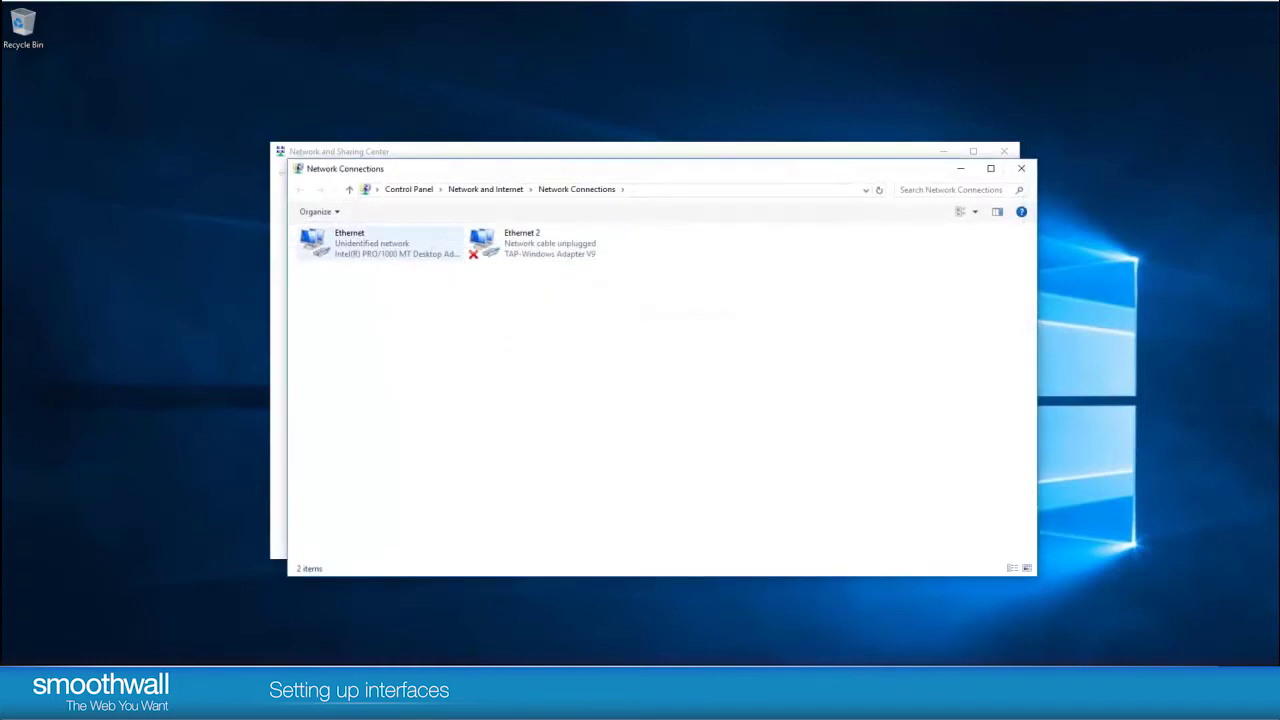
click(380, 243)
right_click(392, 237)
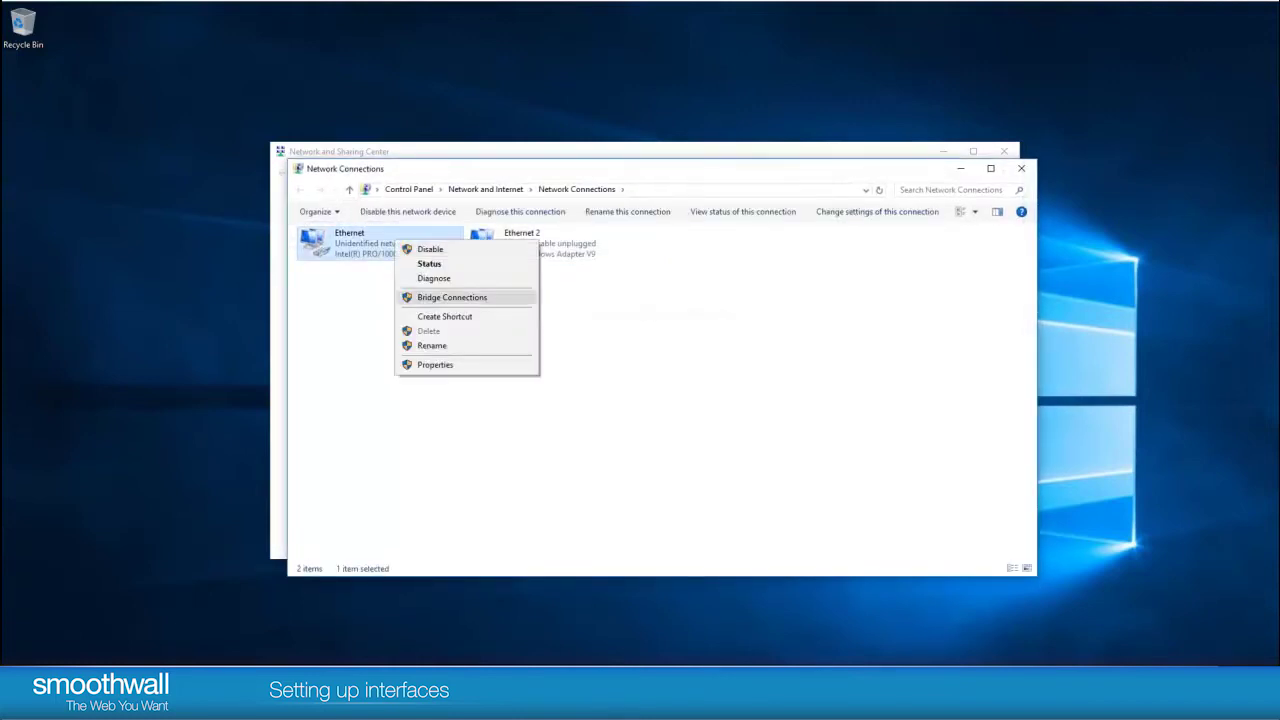
click(435, 364)
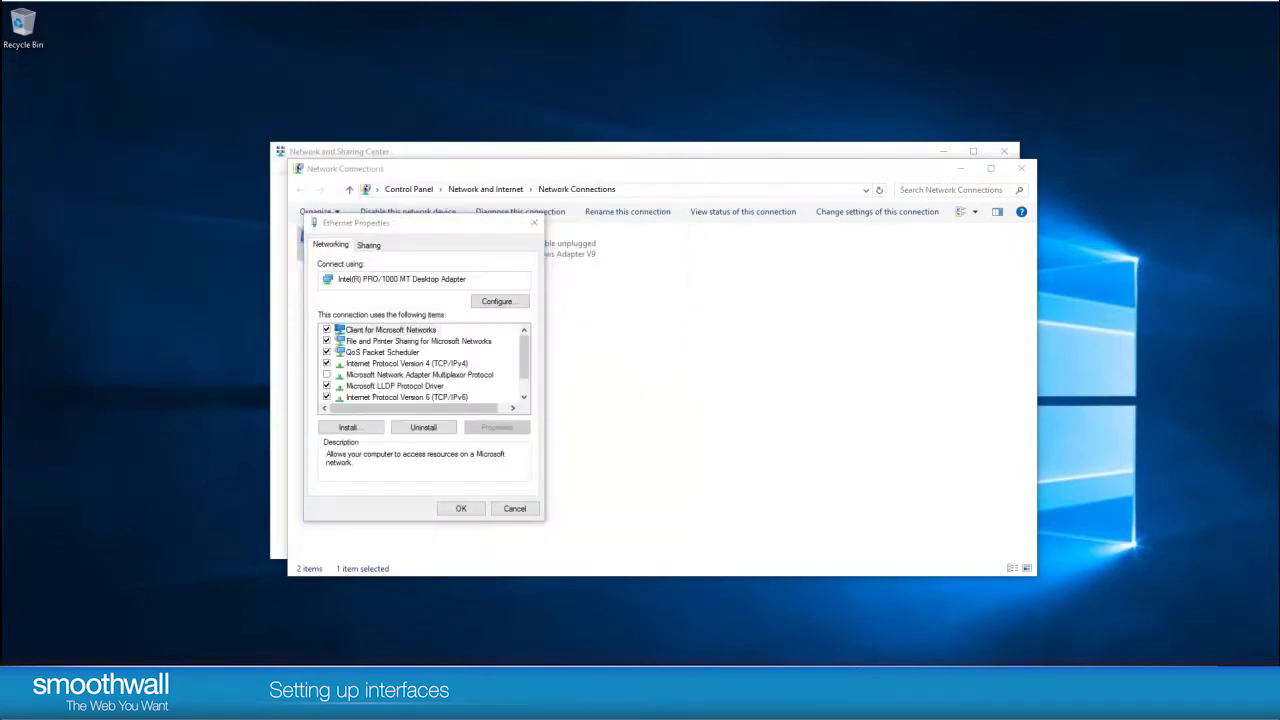
click(406, 363)
click(497, 427)
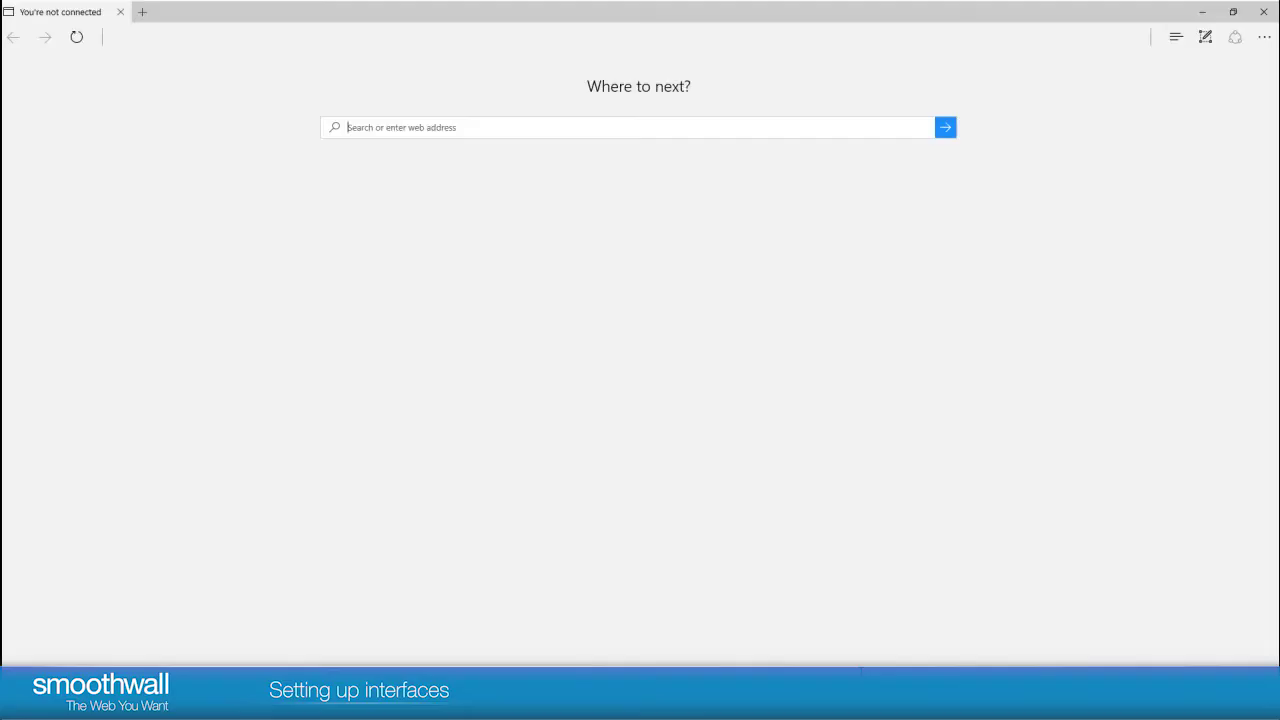
text(htt)
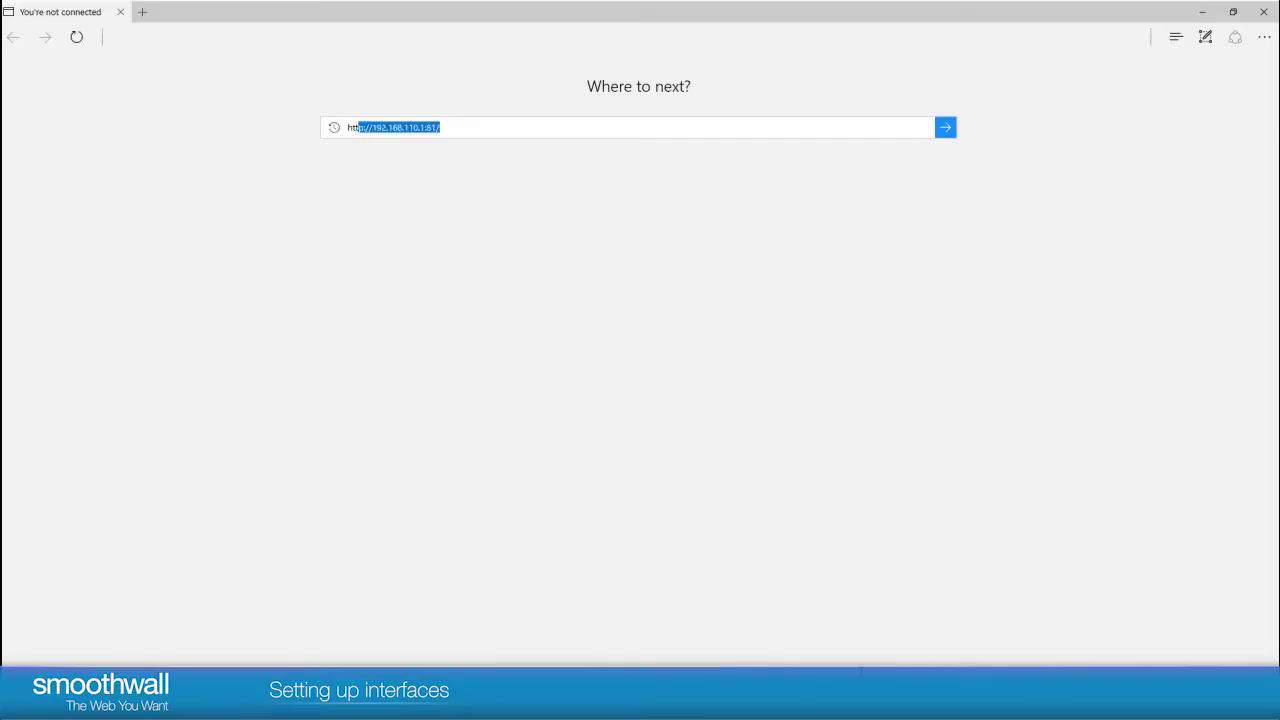
text(ps://192.168.110.1:)
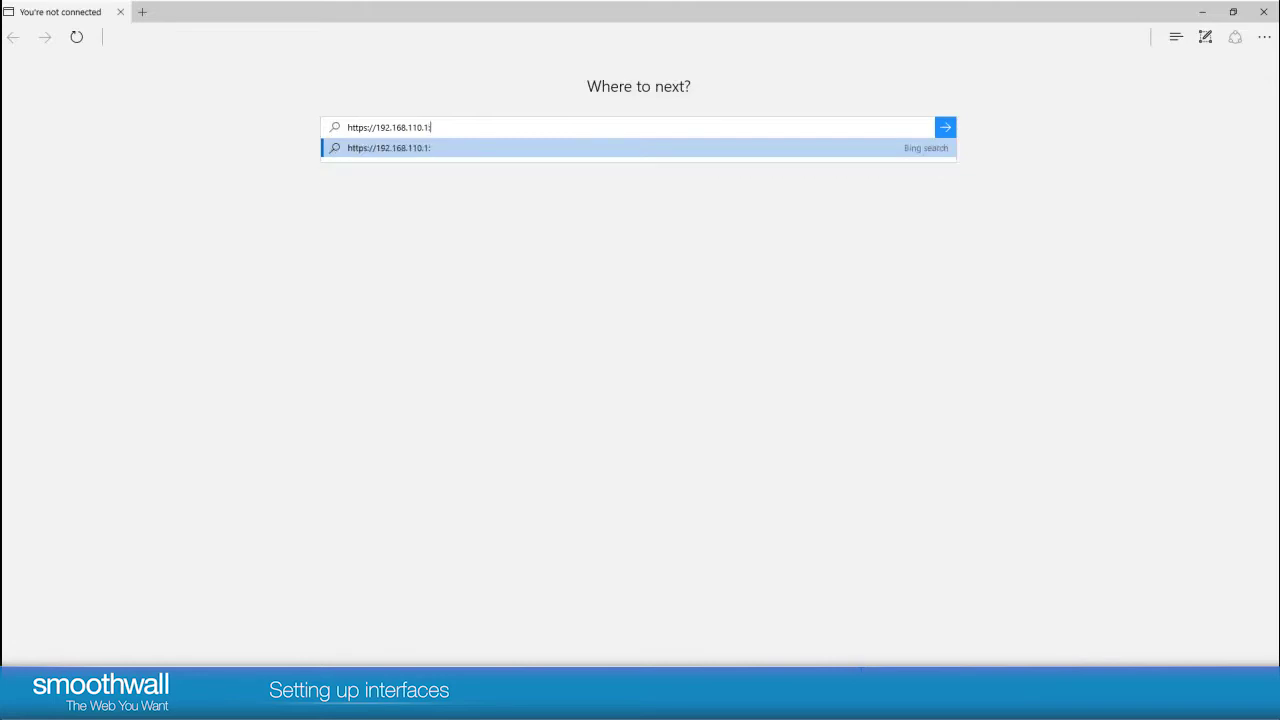
text(441)
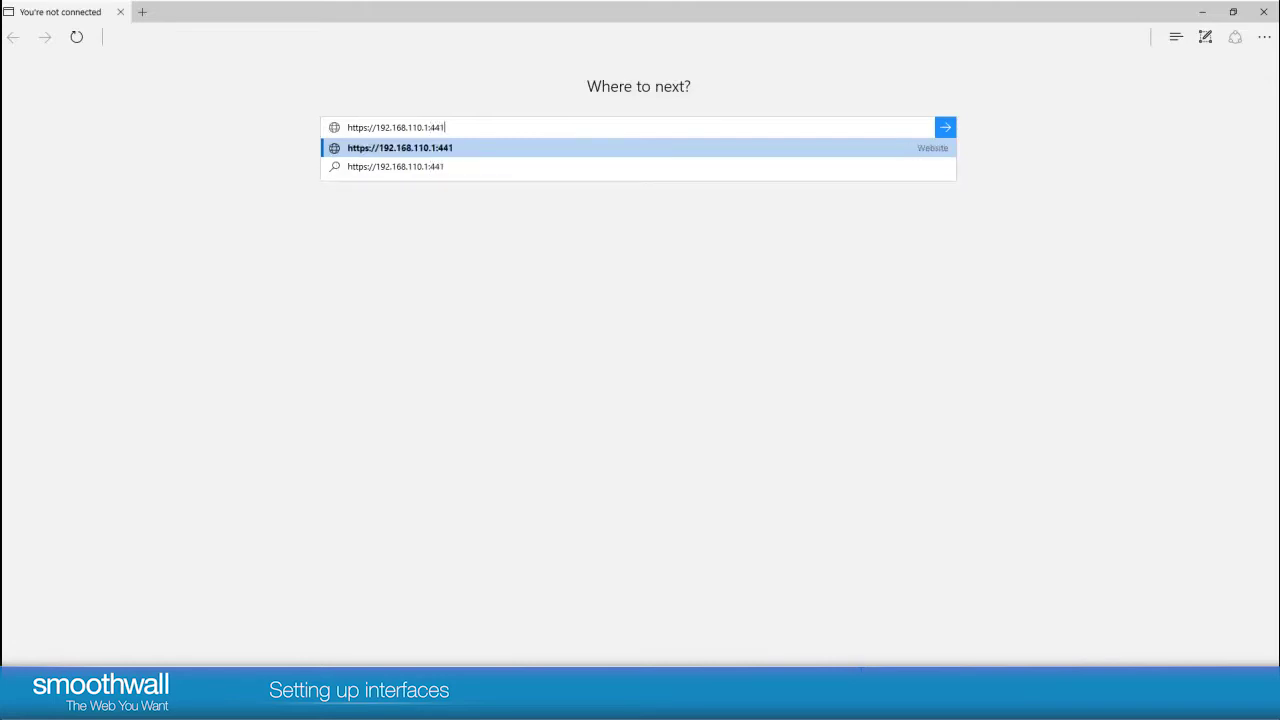
key(Return)
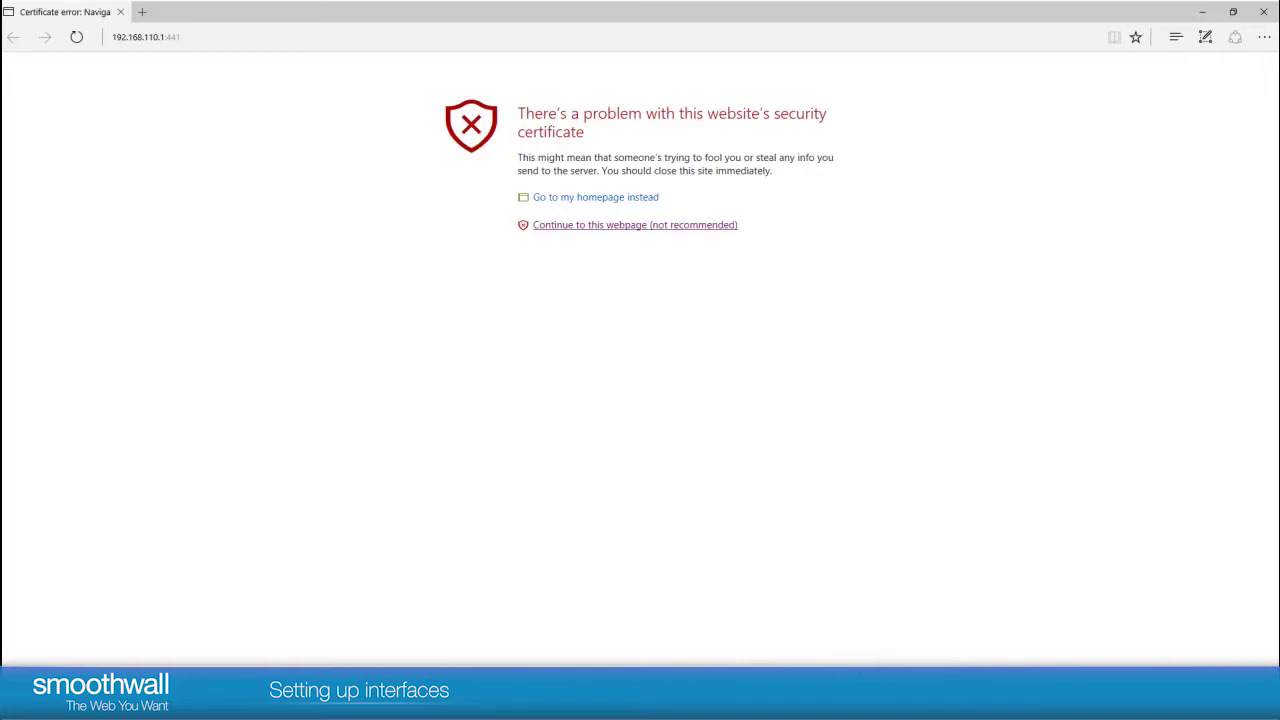
click(634, 224)
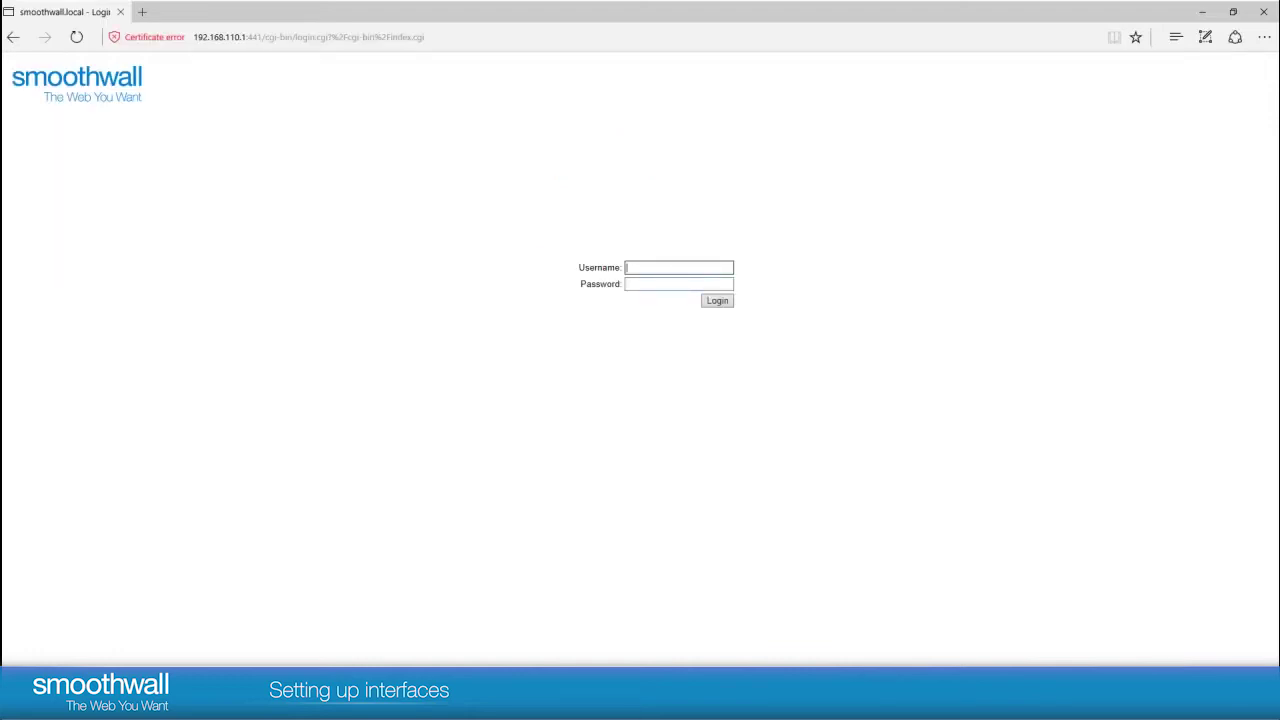
Step: Log in to the Smoothwall admin interface as admin with the account password
text(admin)
key(Tab)
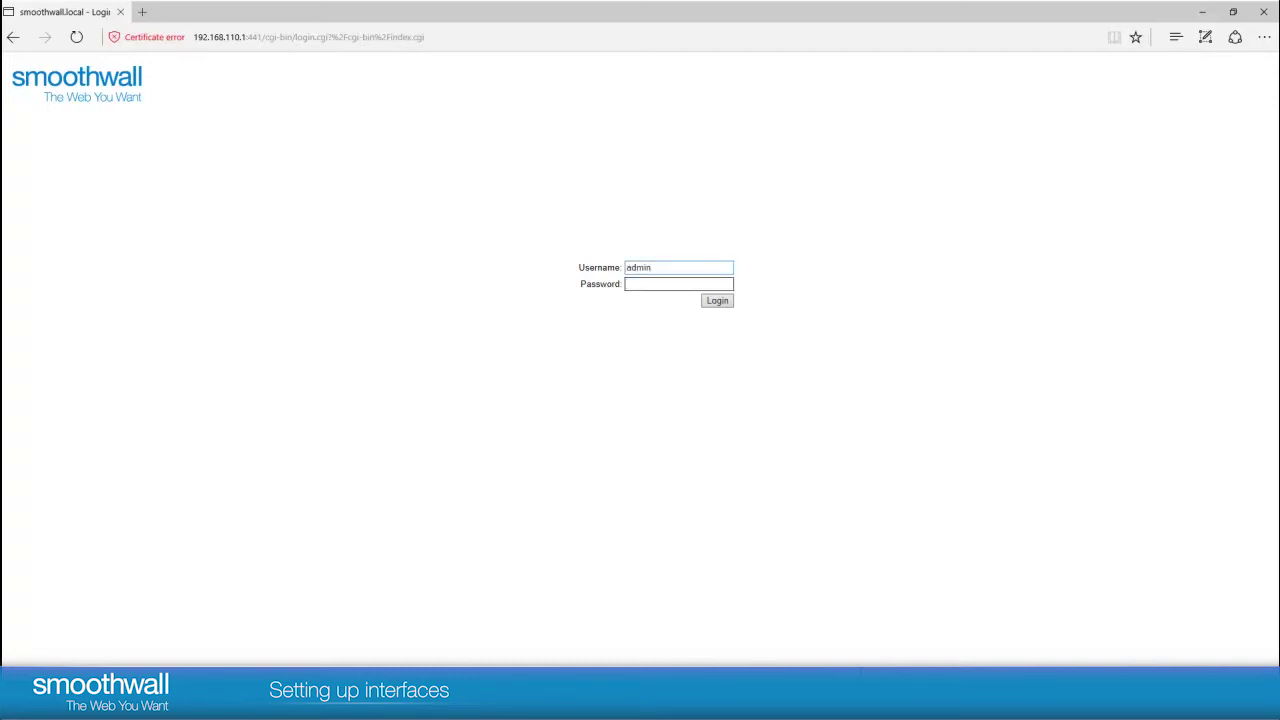
text(**********)
key(Return)
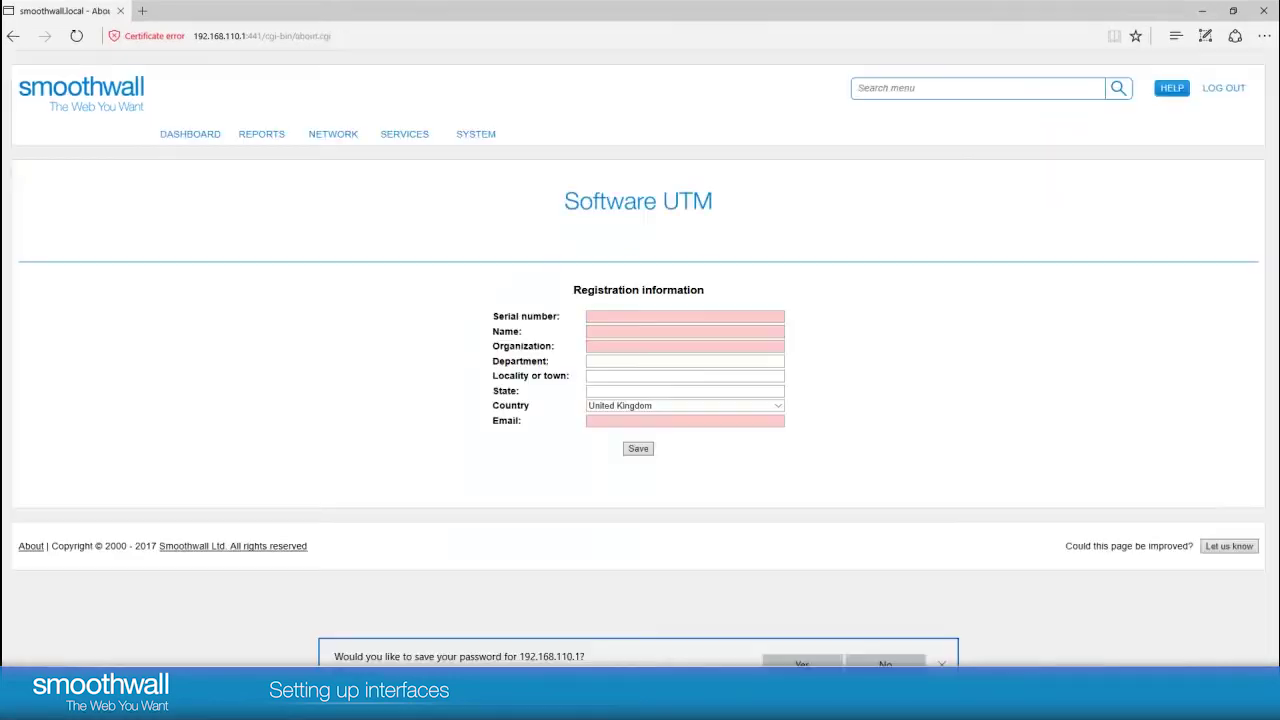
Step: Paste the serial number and fill in the contact's name, organization Smoothwall and department Product
click(685, 316)
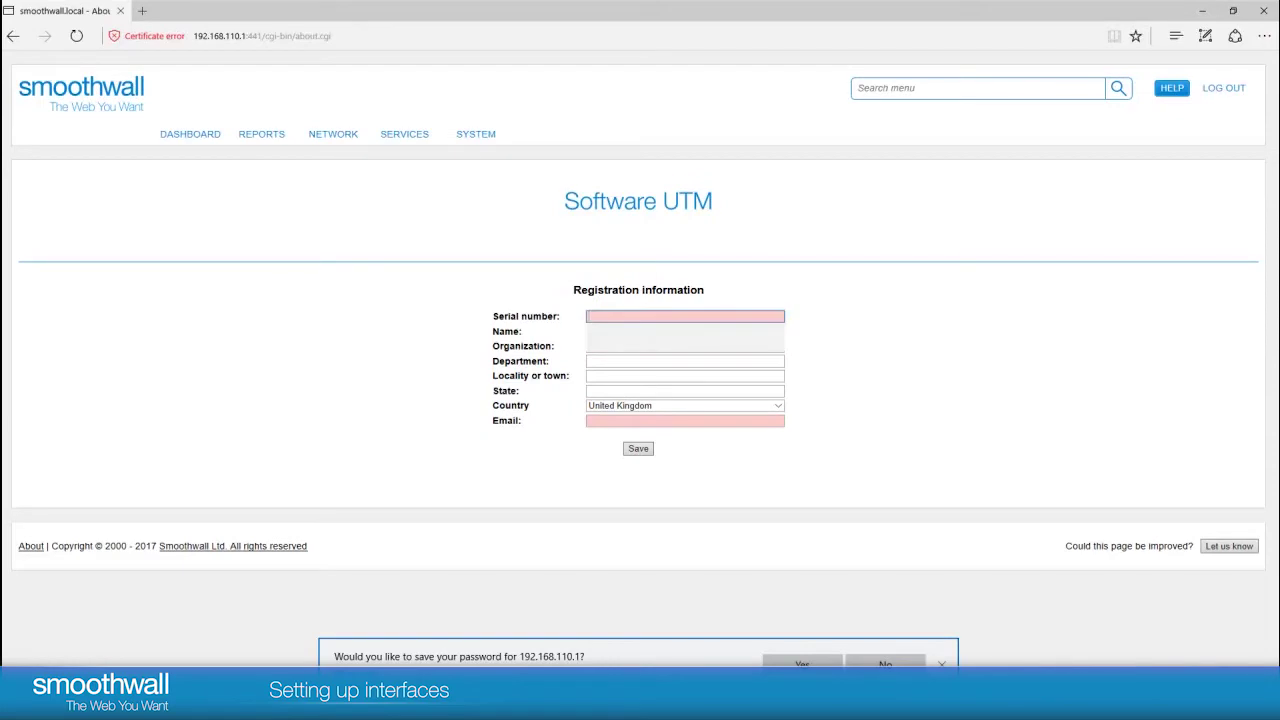
key(ctrl+v)
click(685, 331)
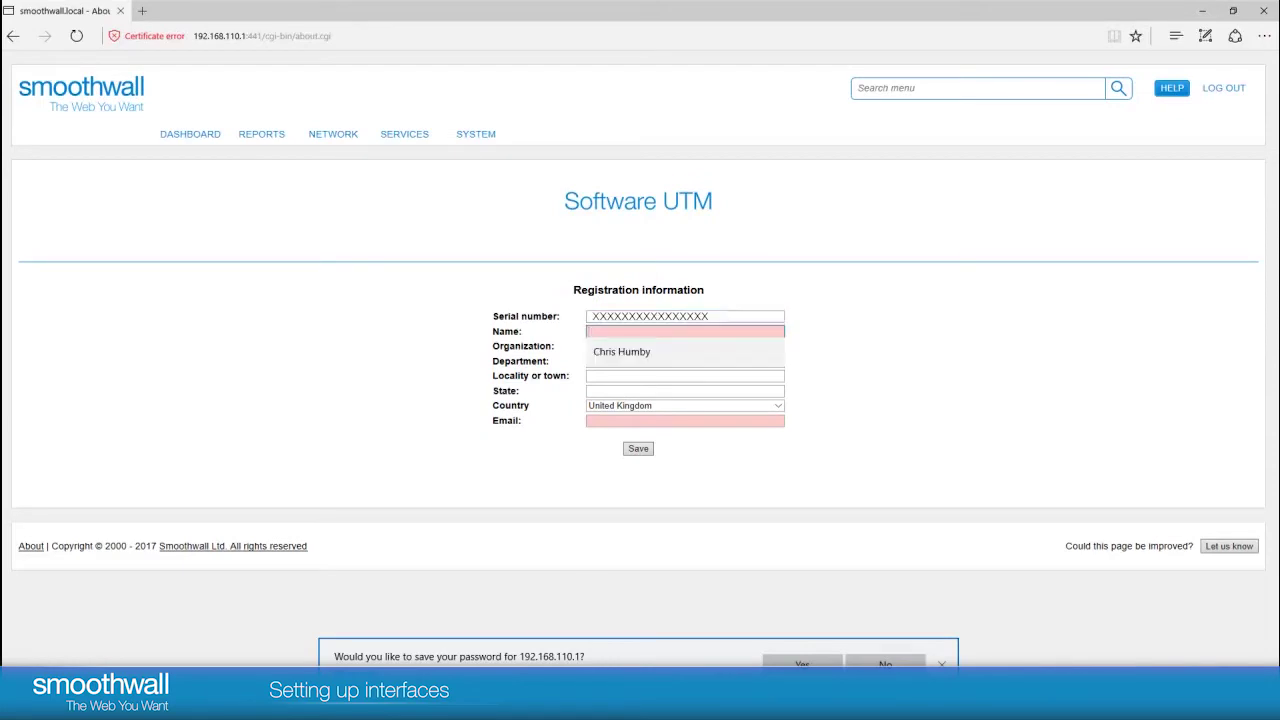
key(Down)
key(Return)
key(Tab)
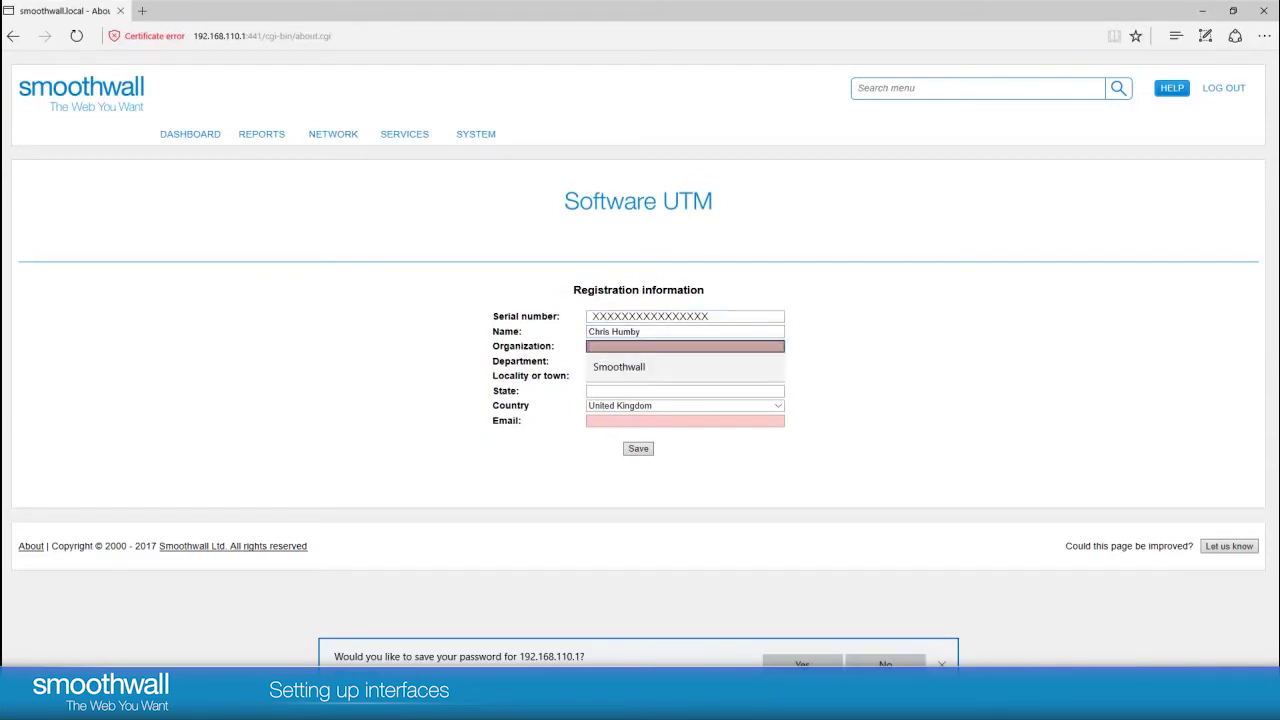
key(Down)
key(Return)
key(Tab)
key(Down)
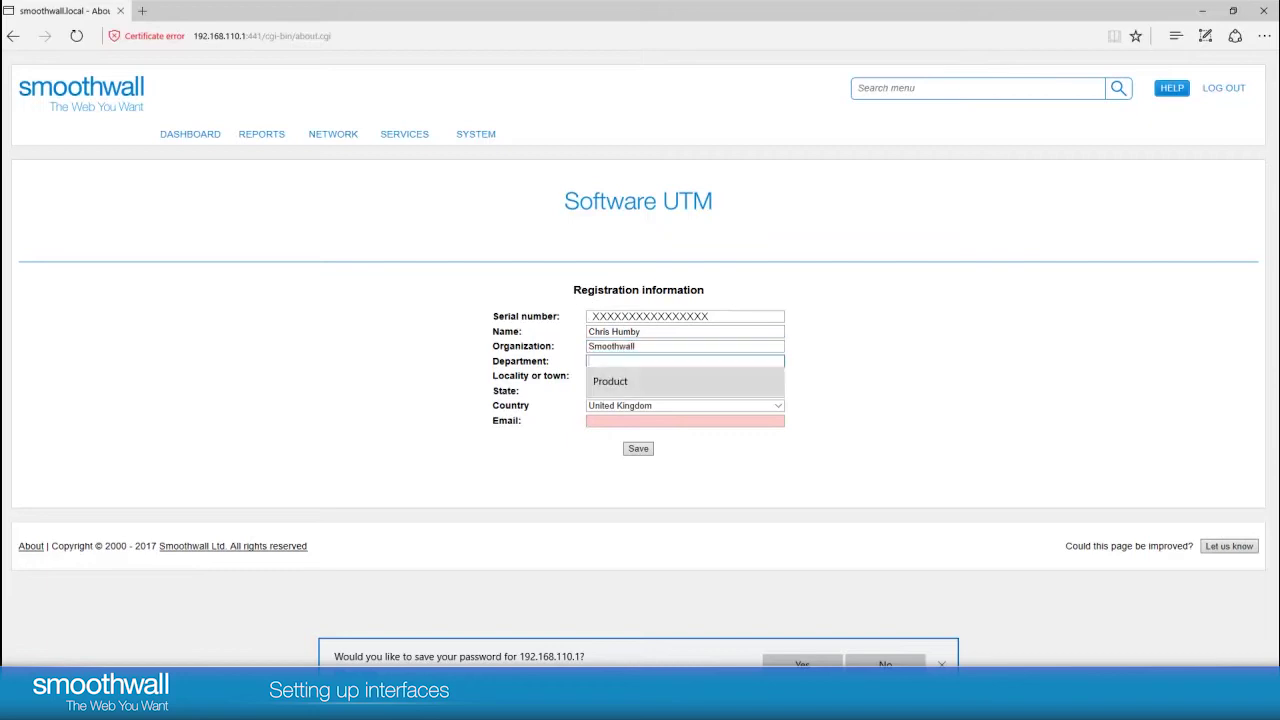
key(Return)
Step: Fill in locality Southampton, state Hampshire and the contact's e-mail, then submit the registration
key(Tab)
key(Down)
key(Return)
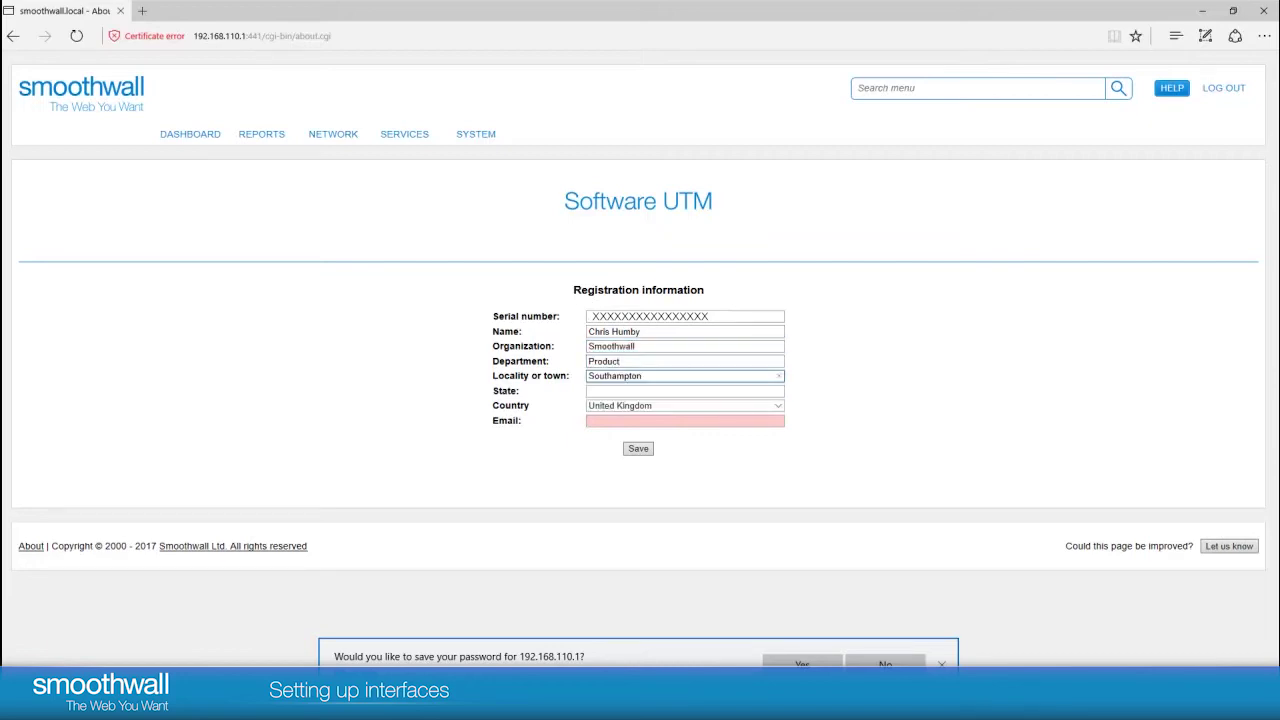
key(Tab)
key(Down)
key(Return)
key(Tab)
key(Tab)
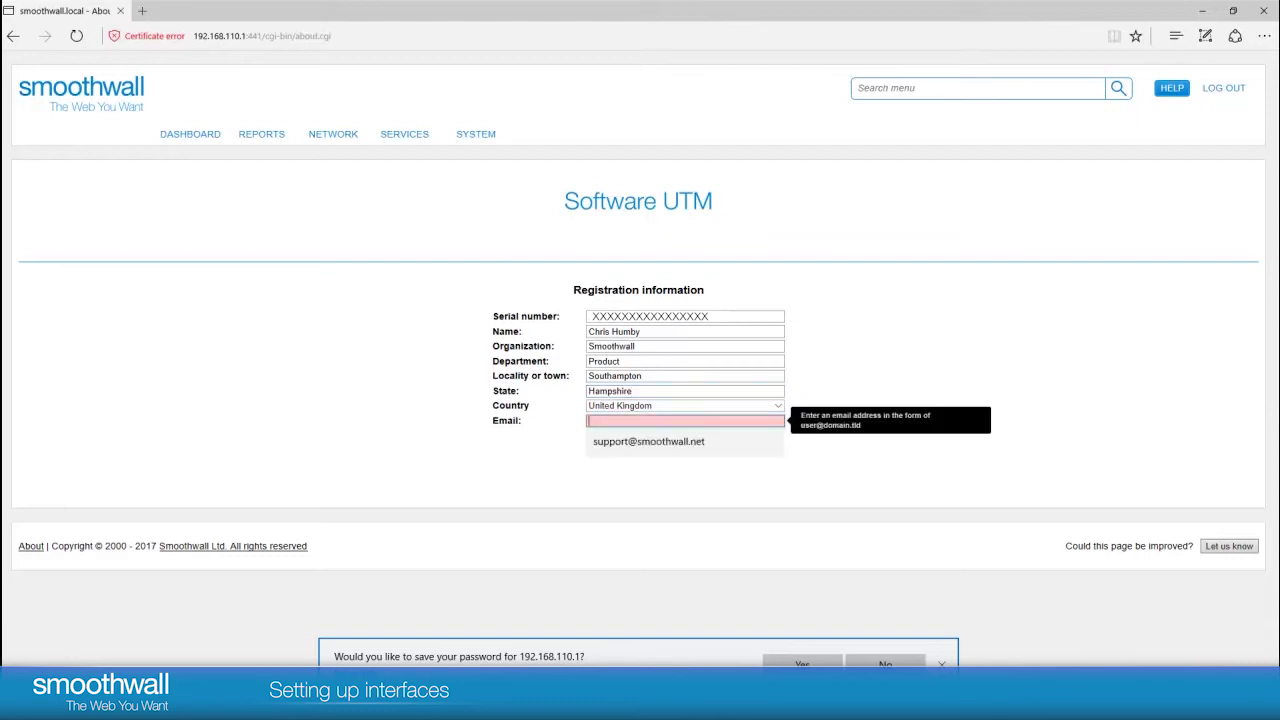
key(Down)
key(Return)
key(Return)
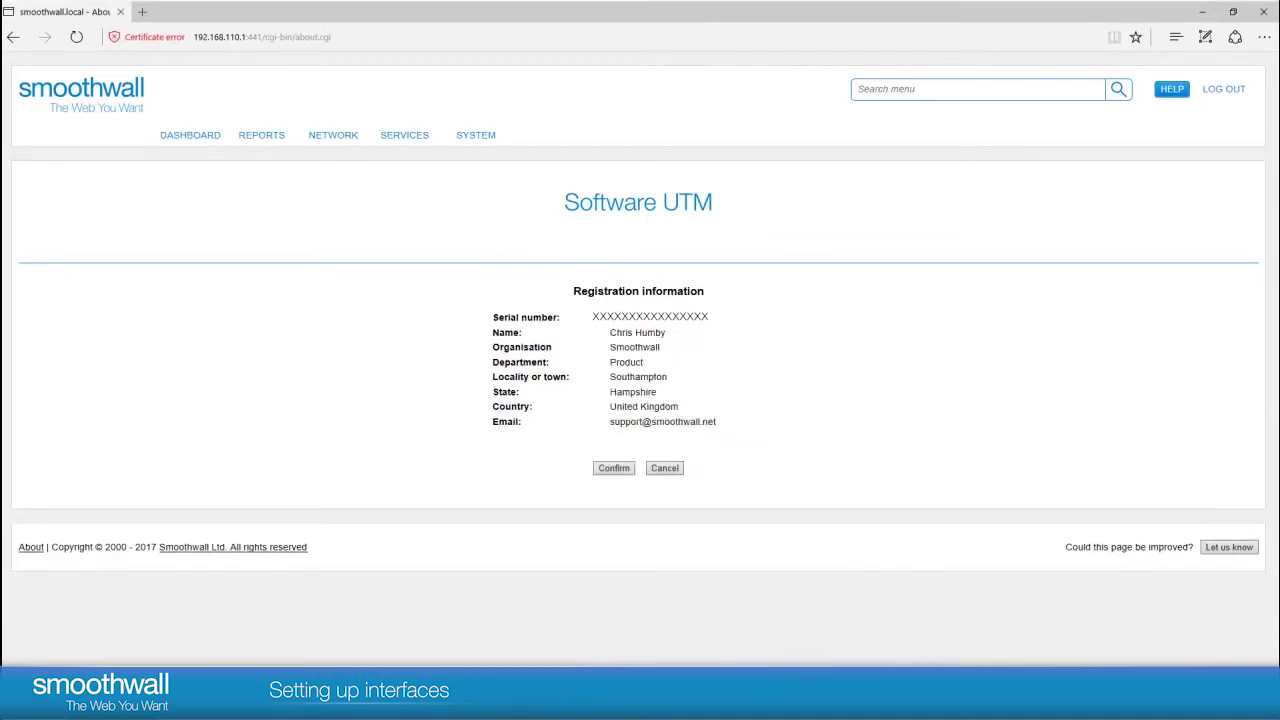
key(Return)
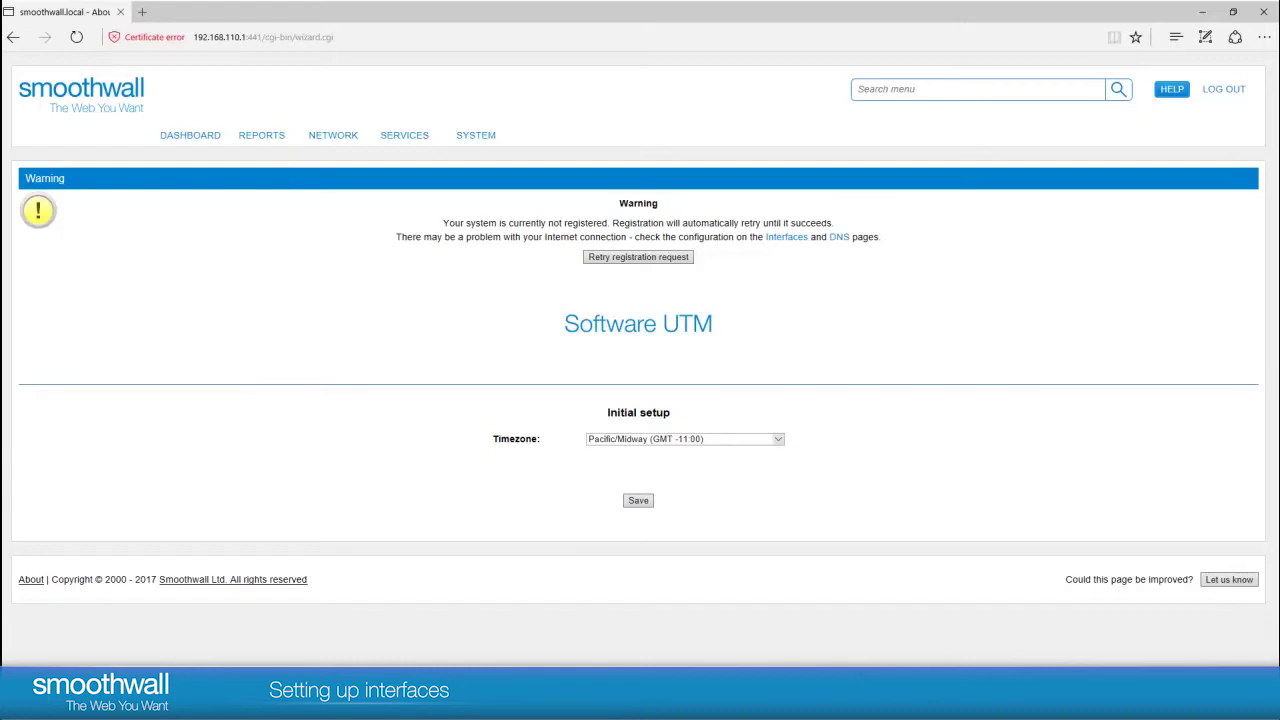
Step: Set the timezone to Europe/London (GMT +00:00) and save the initial setup
click(778, 439)
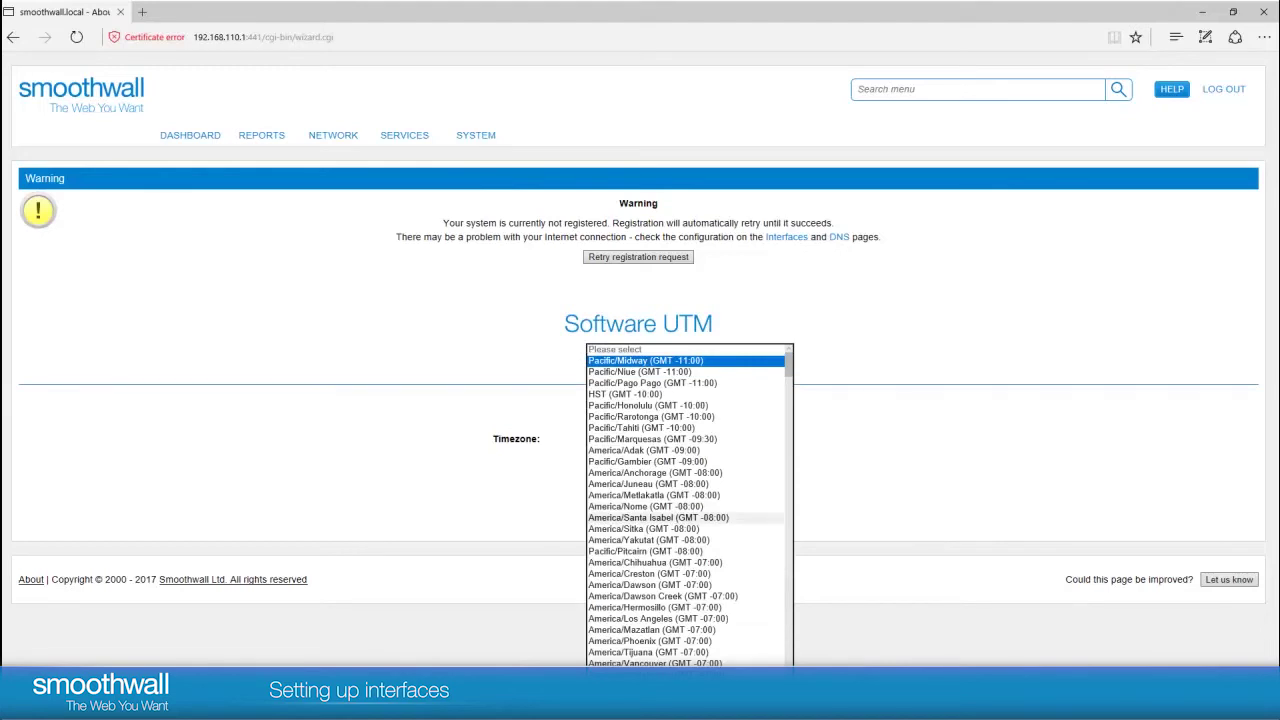
scroll(660, 551, down, 10)
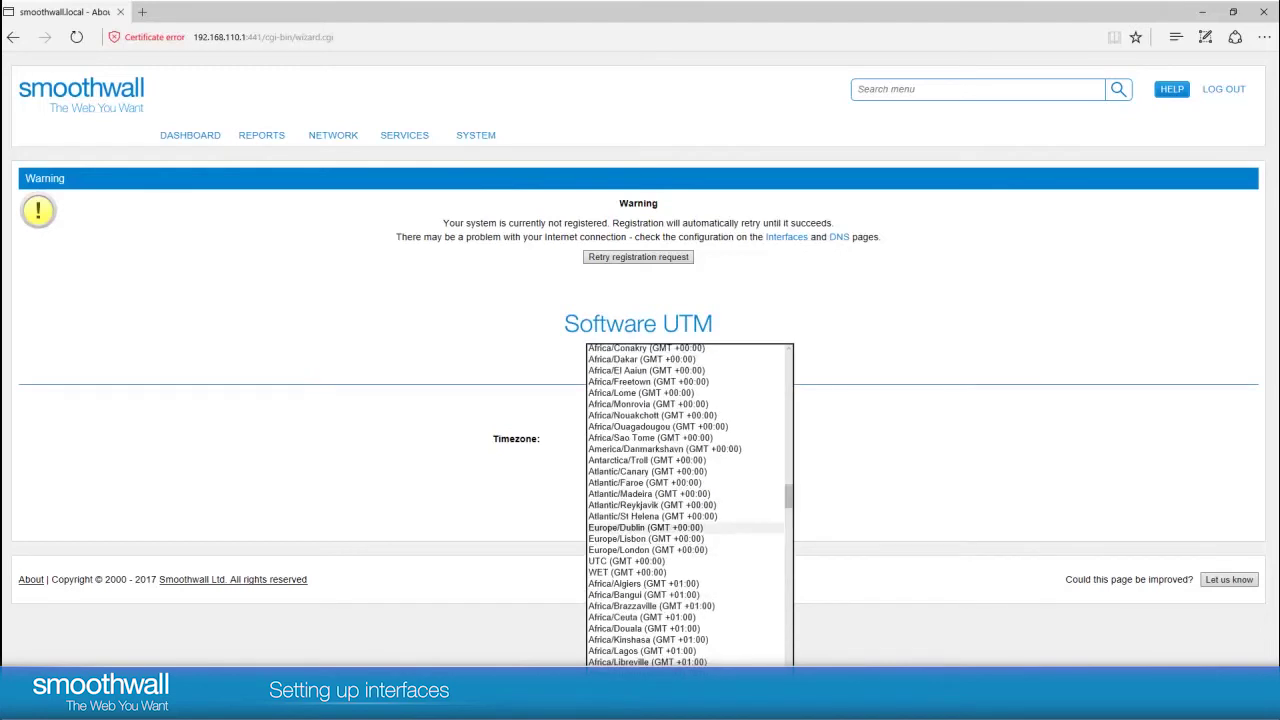
click(660, 550)
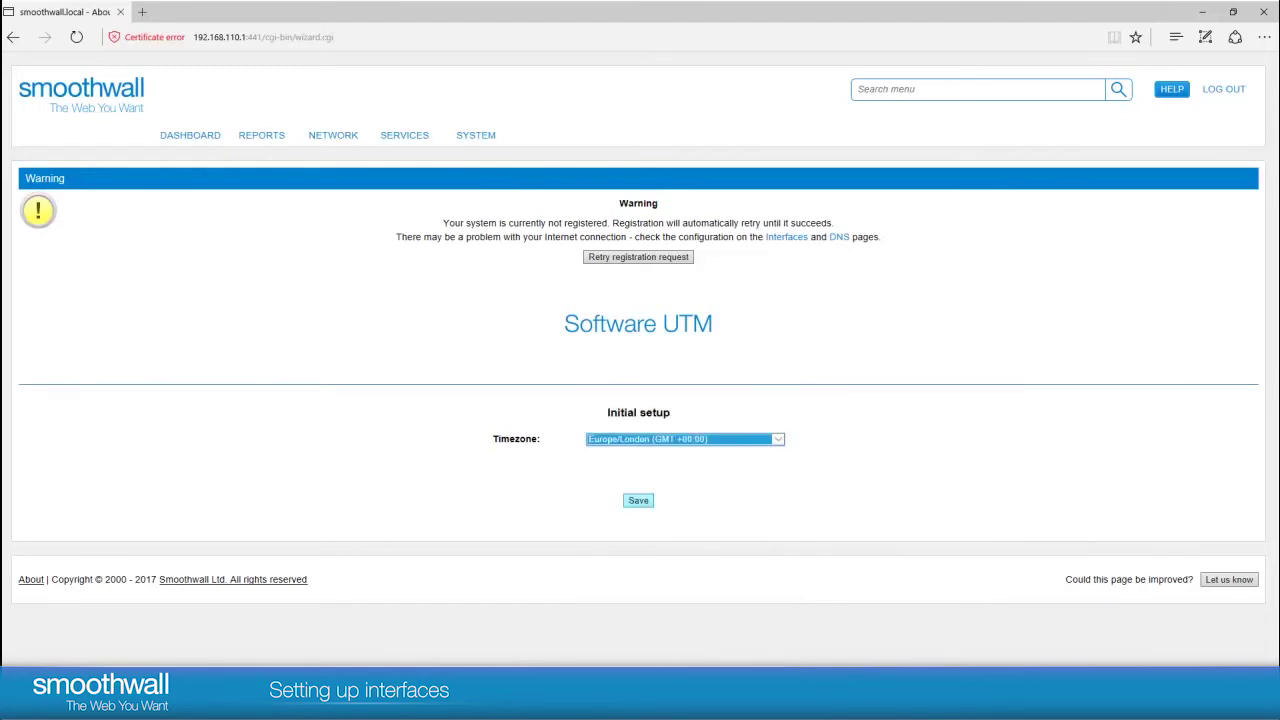
click(638, 500)
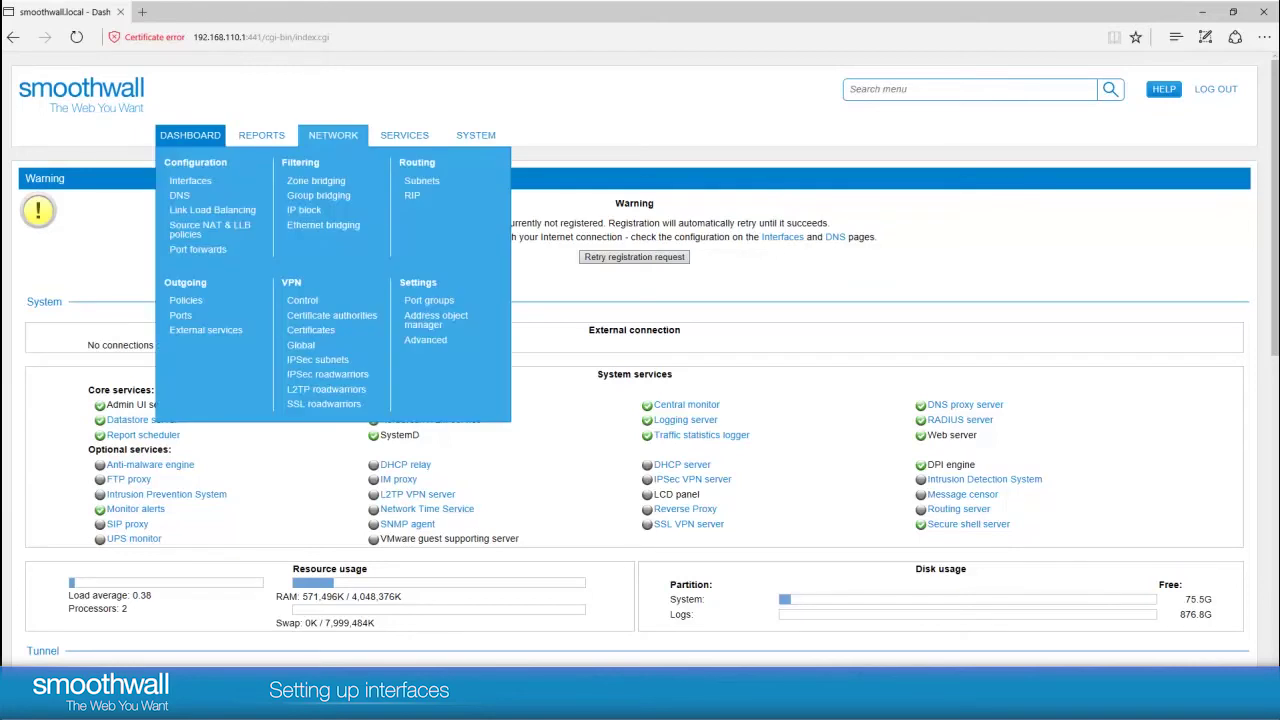
Step: Go to the Ethernet interfaces page and open the Edit dialog for Ethernet port 4
click(190, 181)
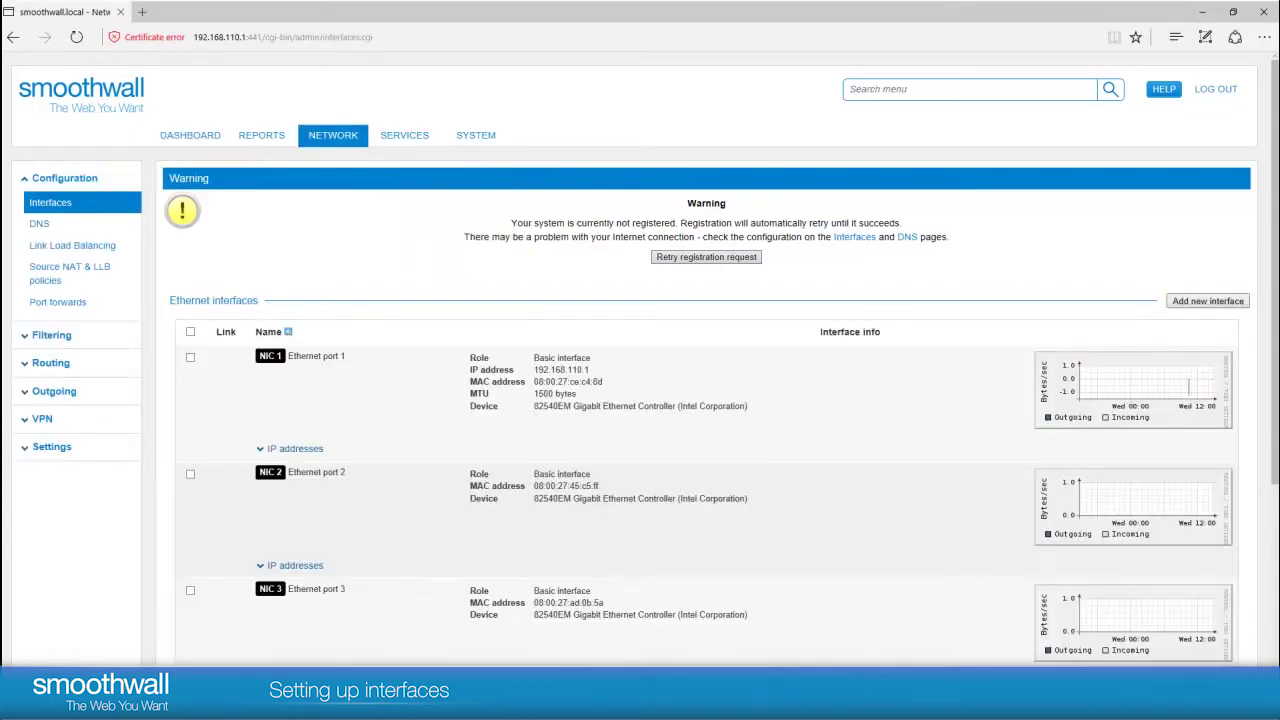
scroll(640, 400, down, 1)
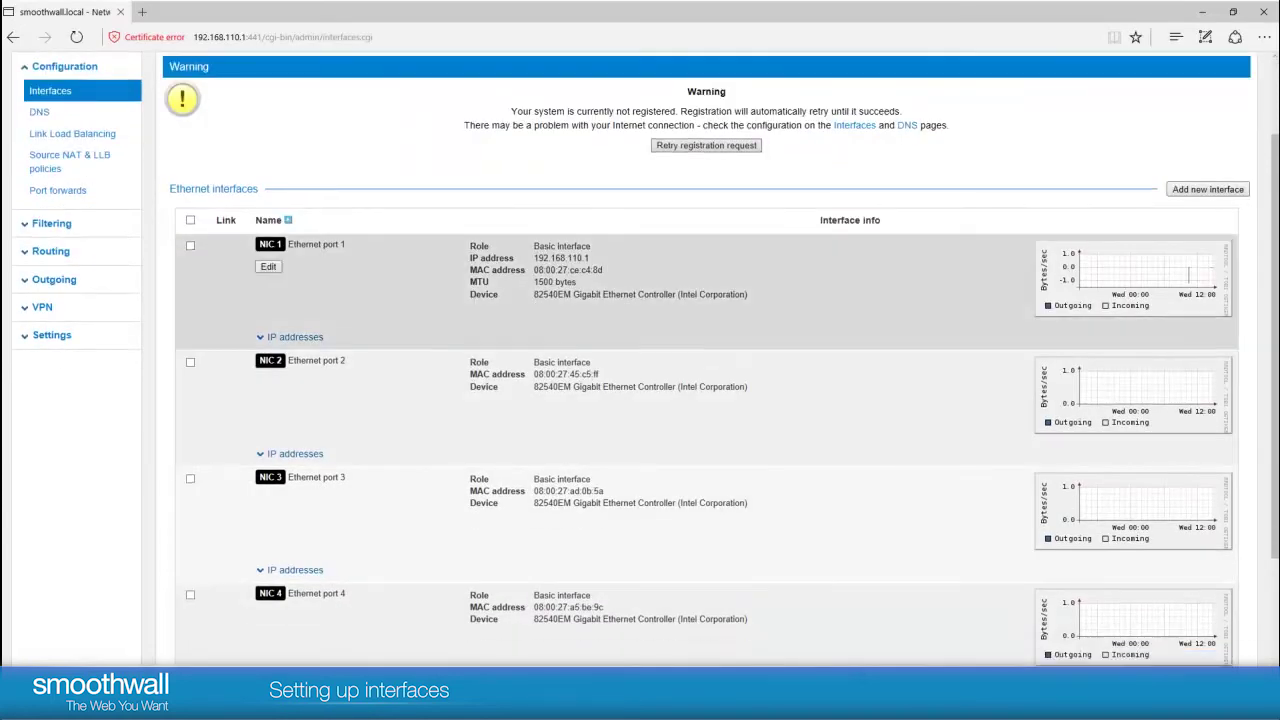
scroll(640, 330, down, 1)
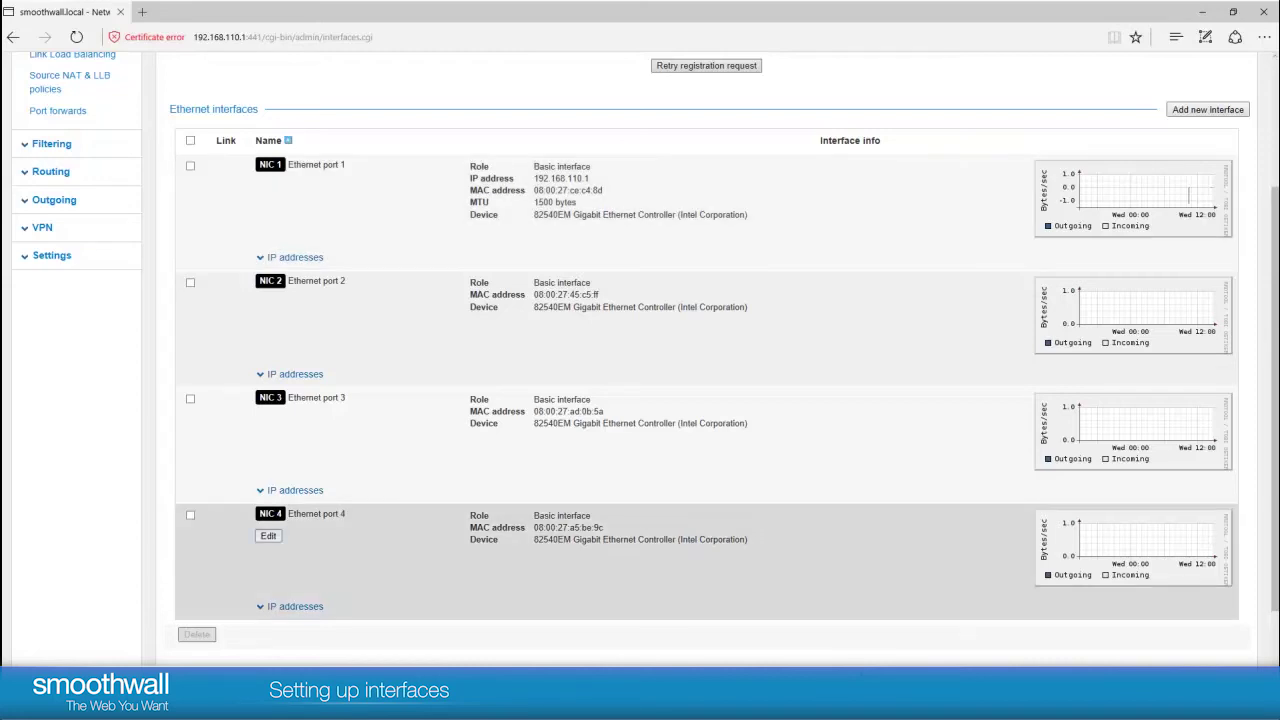
click(268, 535)
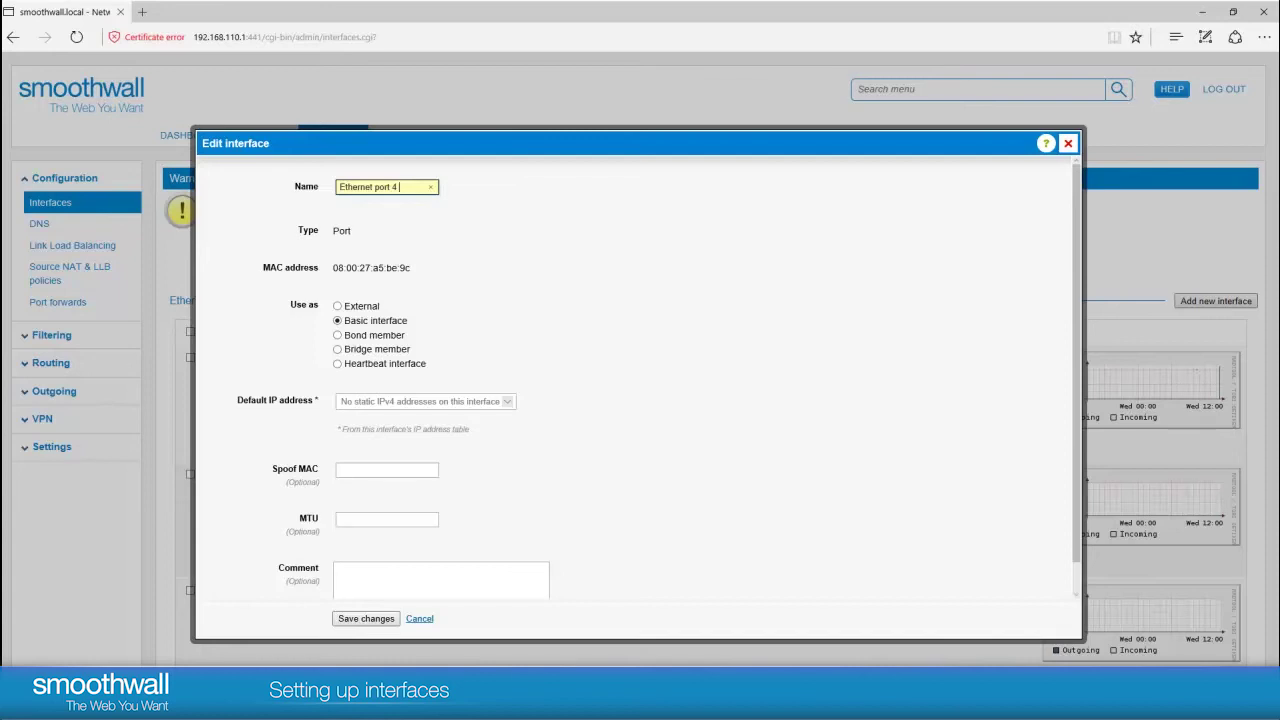
Step: Rename the port to 'Ethernet port 4 ISP', set it to External use, and save
text(ISP)
click(337, 306)
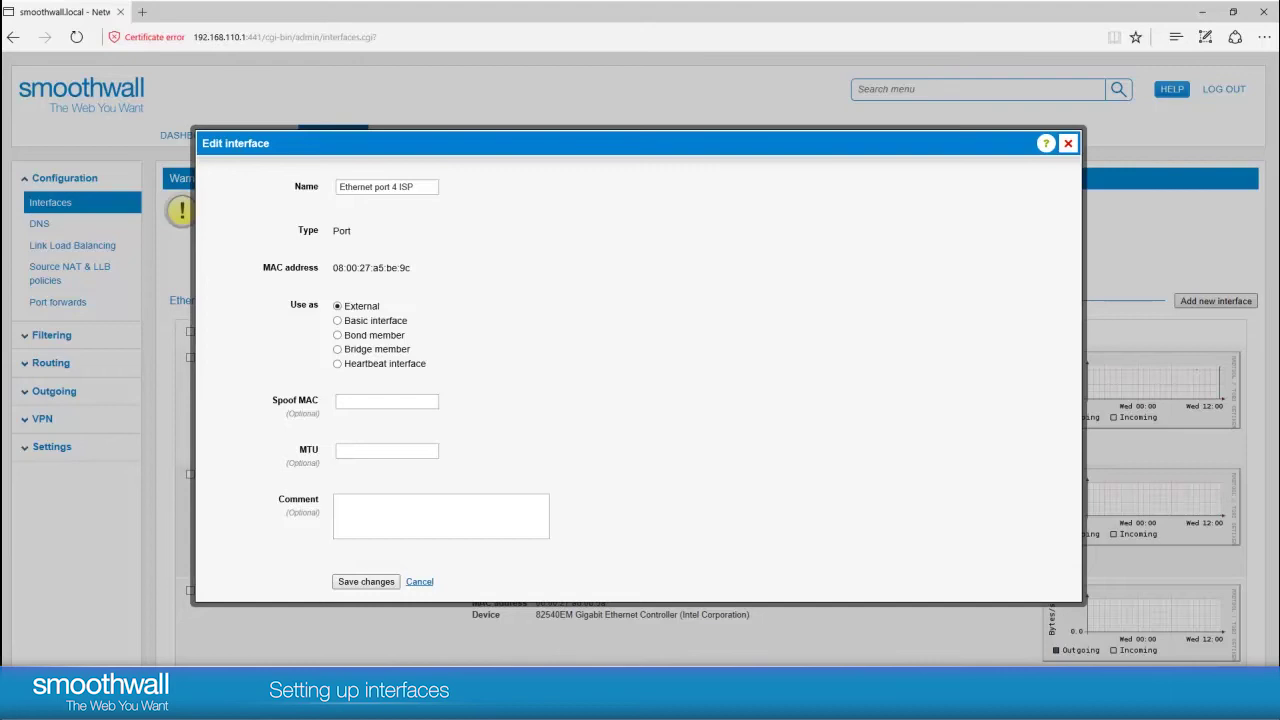
click(366, 581)
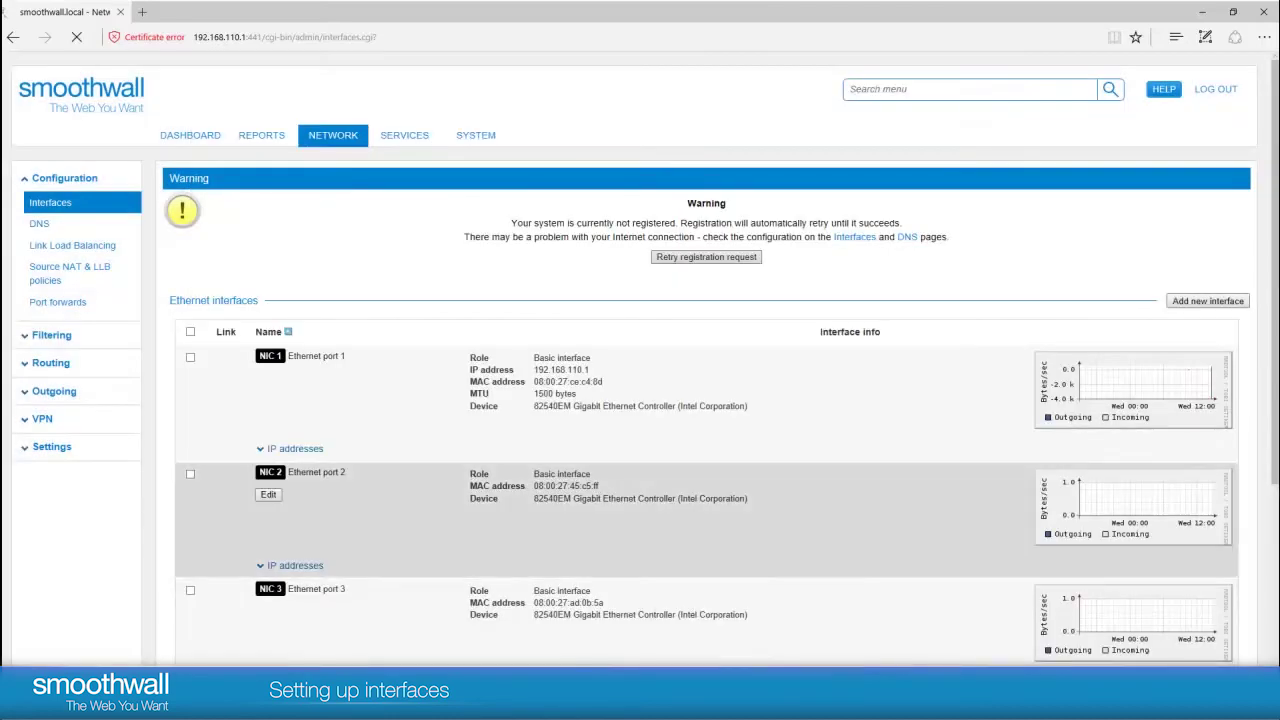
Step: Expand Ethernet port 4 ISP's IP addresses section to begin adding a new address
scroll(700, 480, down, 1)
scroll(700, 460, down, 3)
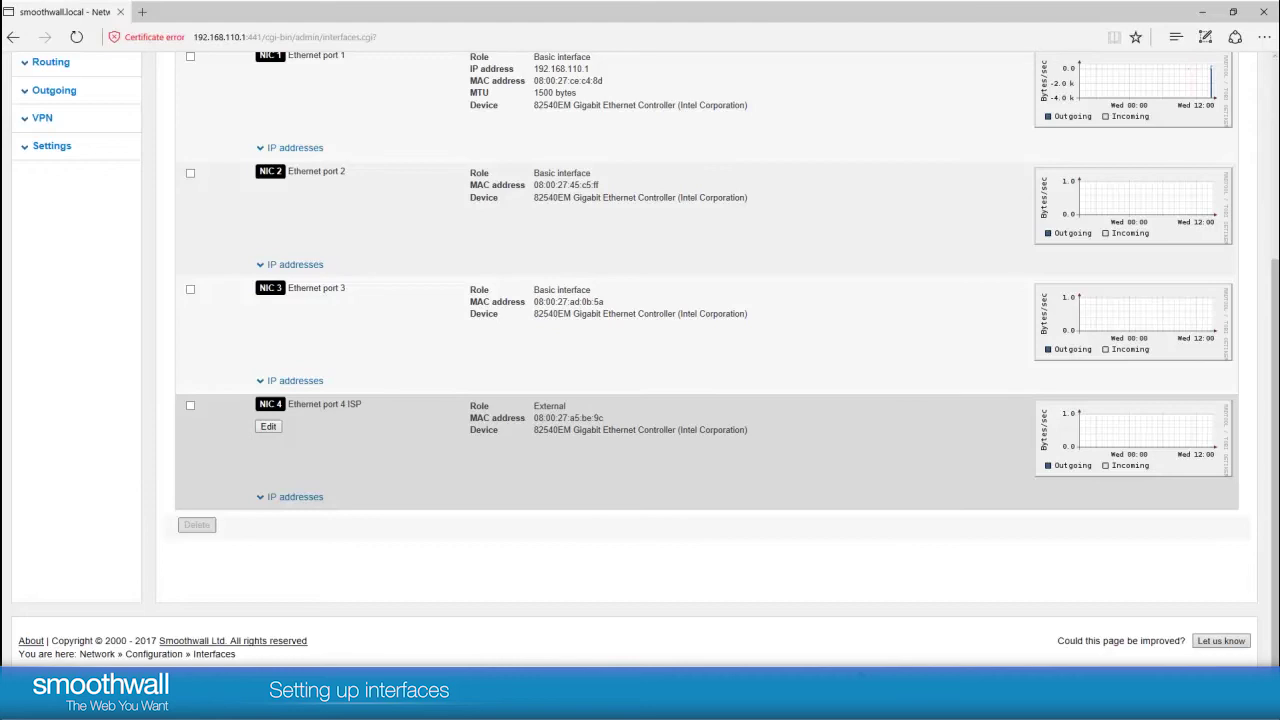
click(294, 496)
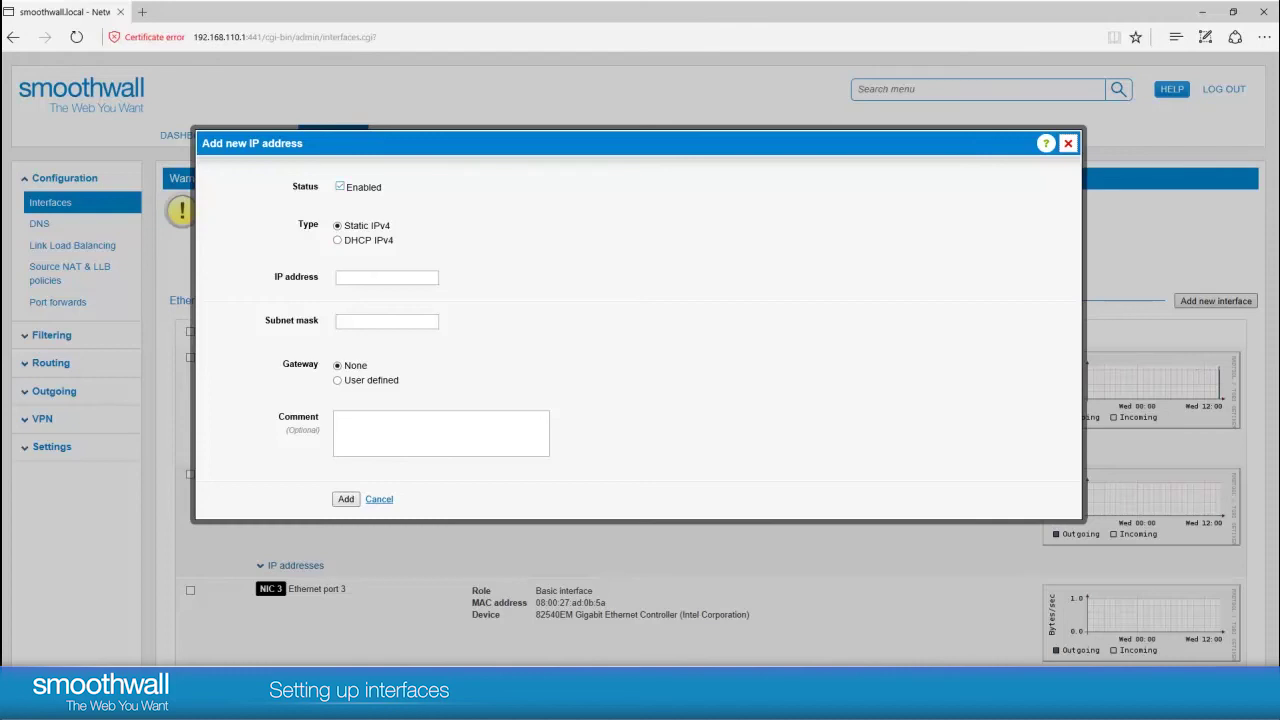
Step: Choose DHCP IPv4, change the bandwidth from 1 to 100 Mbps, and add the address
click(338, 240)
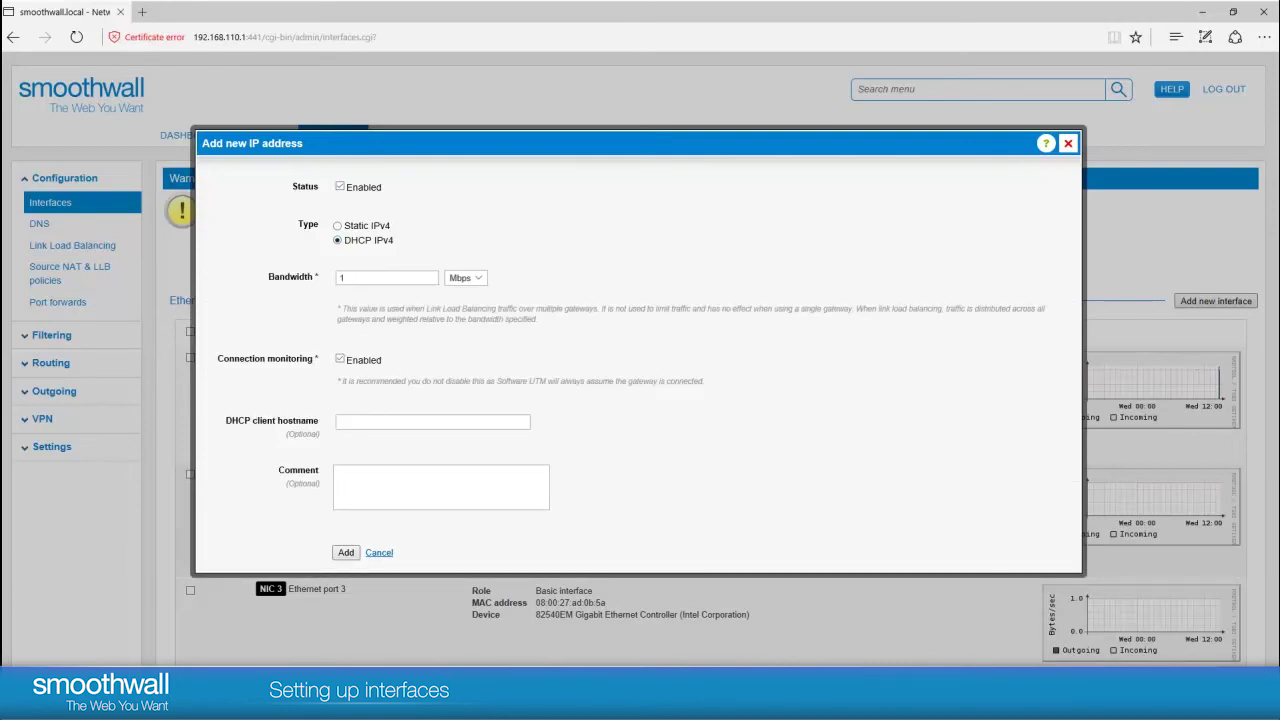
click(386, 277)
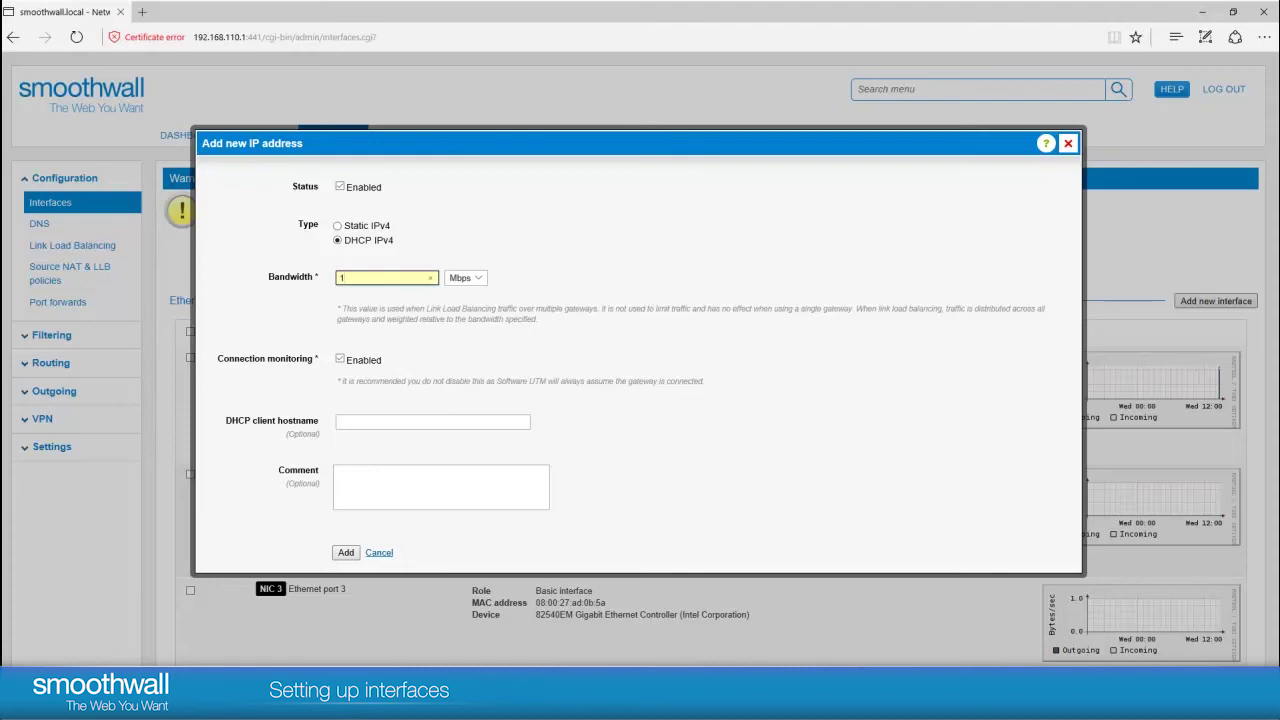
text(00)
key(Return)
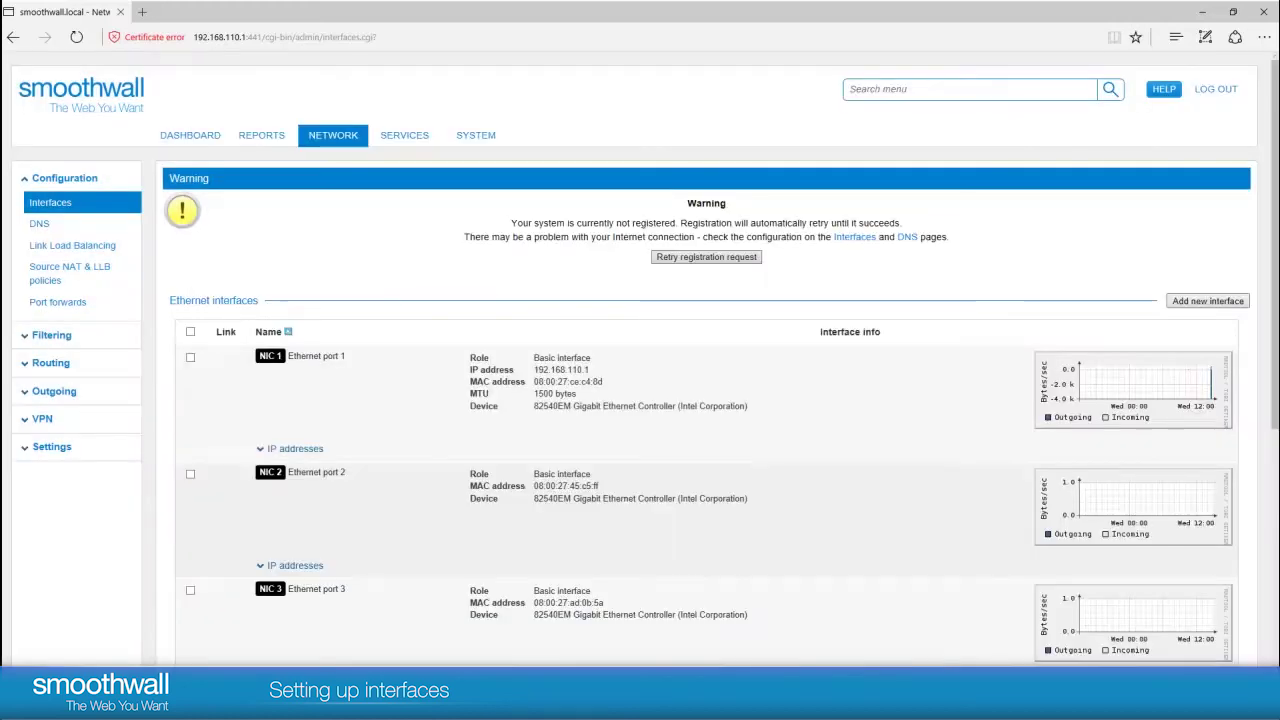
Step: Expand NIC 4's IP addresses to verify the 1.2.3.4/24 DHCP lease with gateway 1.2.3.1
scroll(640, 400, down, 1)
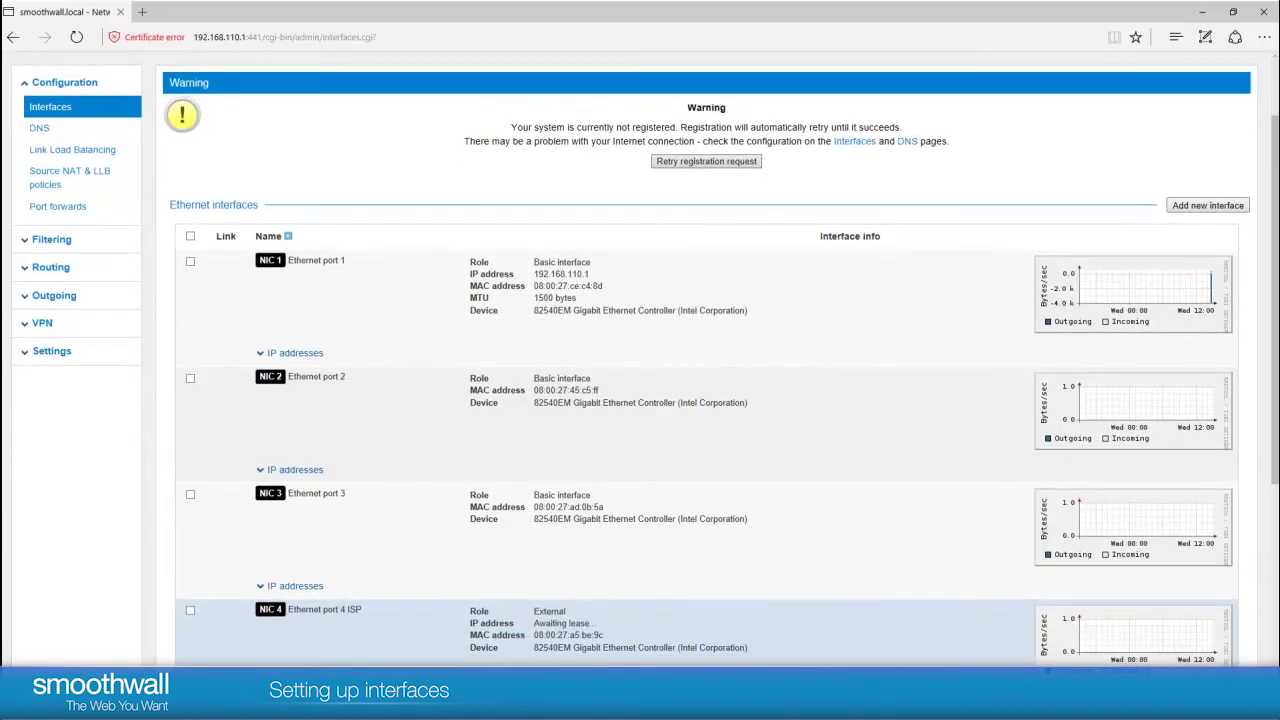
scroll(640, 400, down, 1)
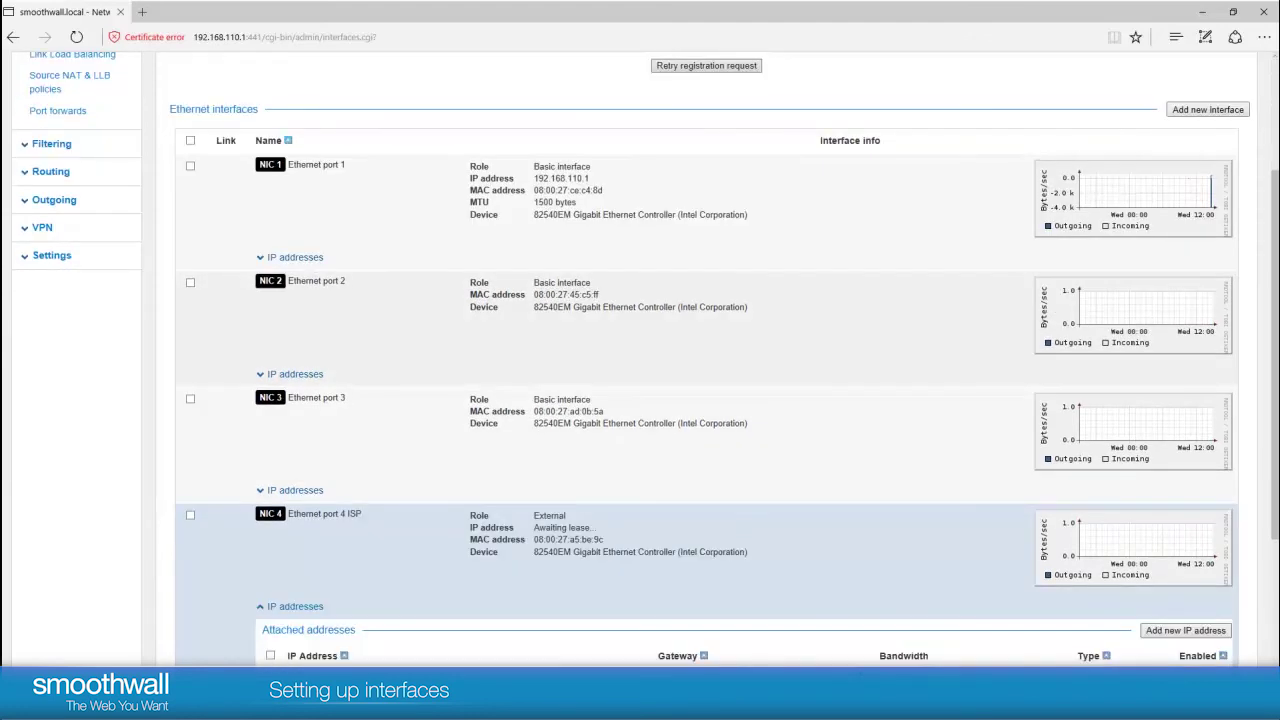
scroll(189, 179, down, 1)
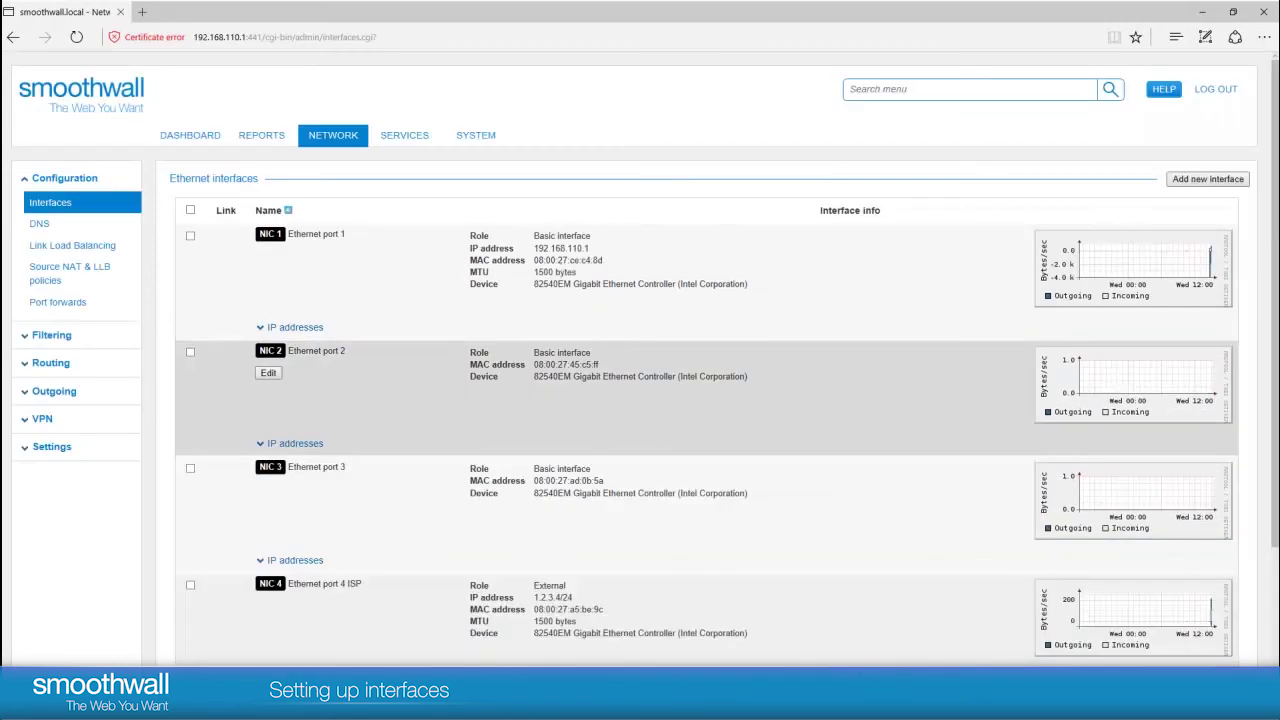
scroll(640, 330, down, 5)
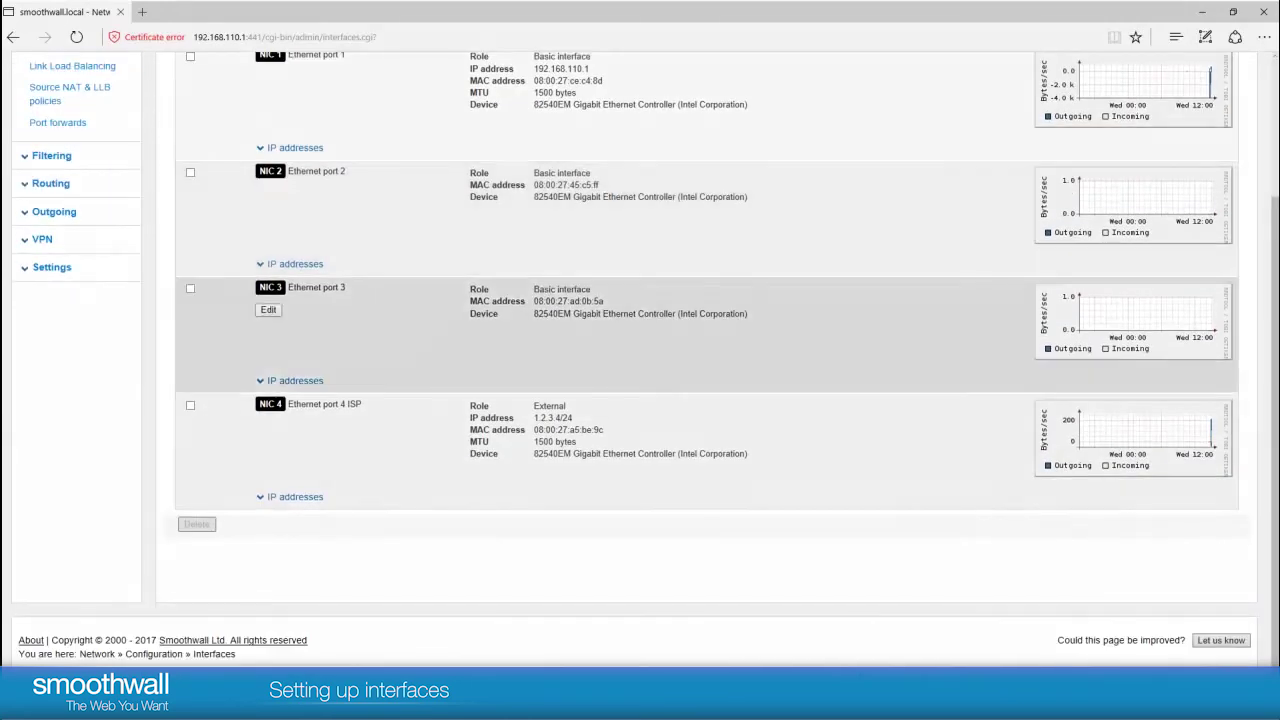
click(294, 497)
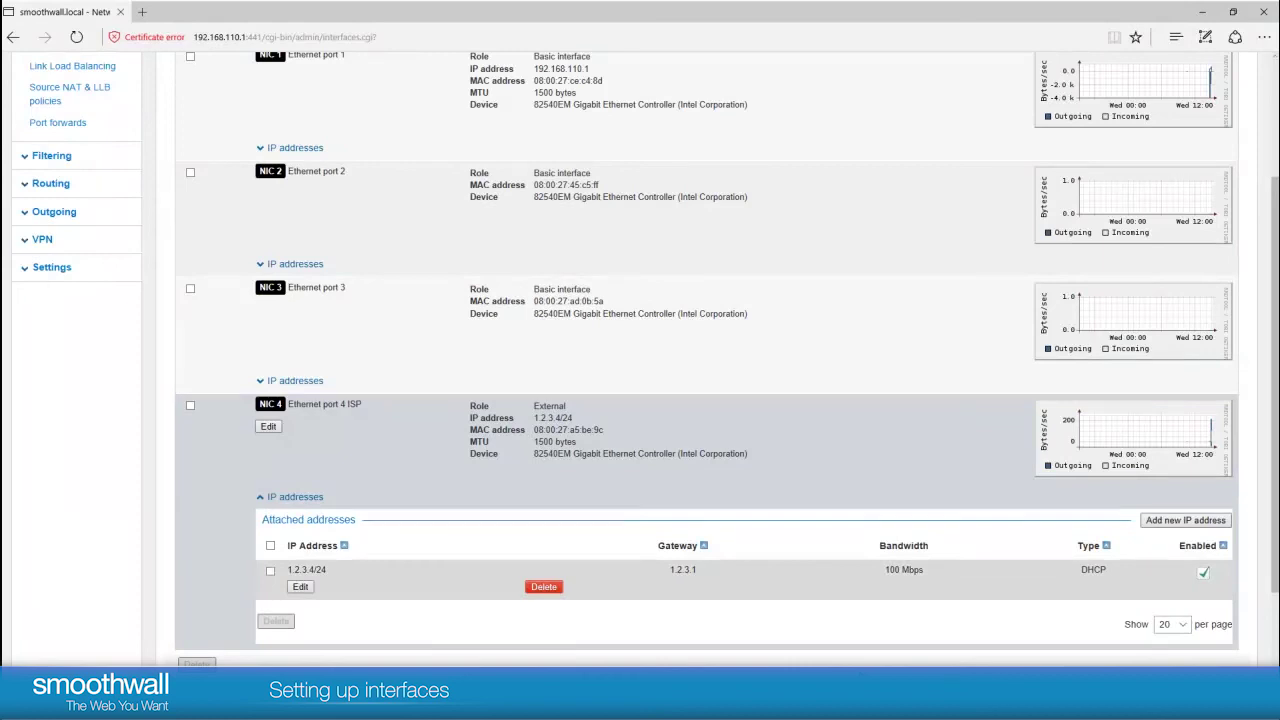
scroll(700, 510, up, 3)
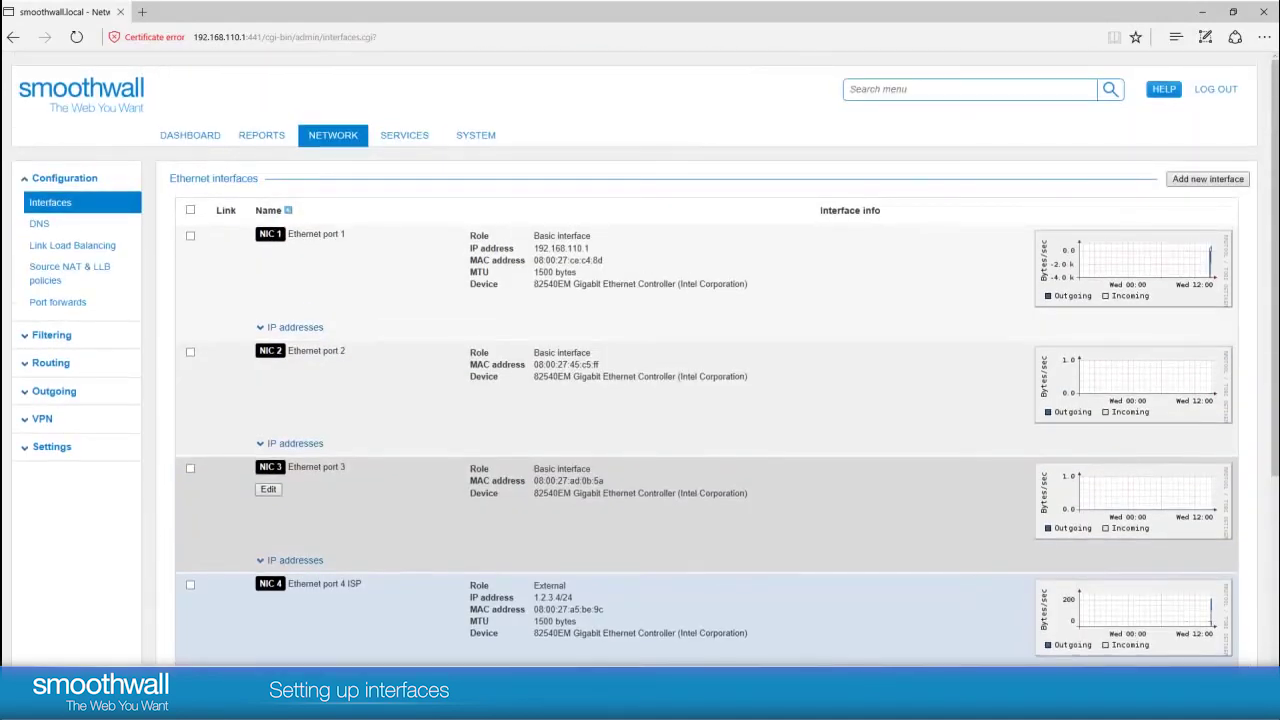
Step: Check the dashboard's external connection, then go to System > Updates & releases
click(190, 135)
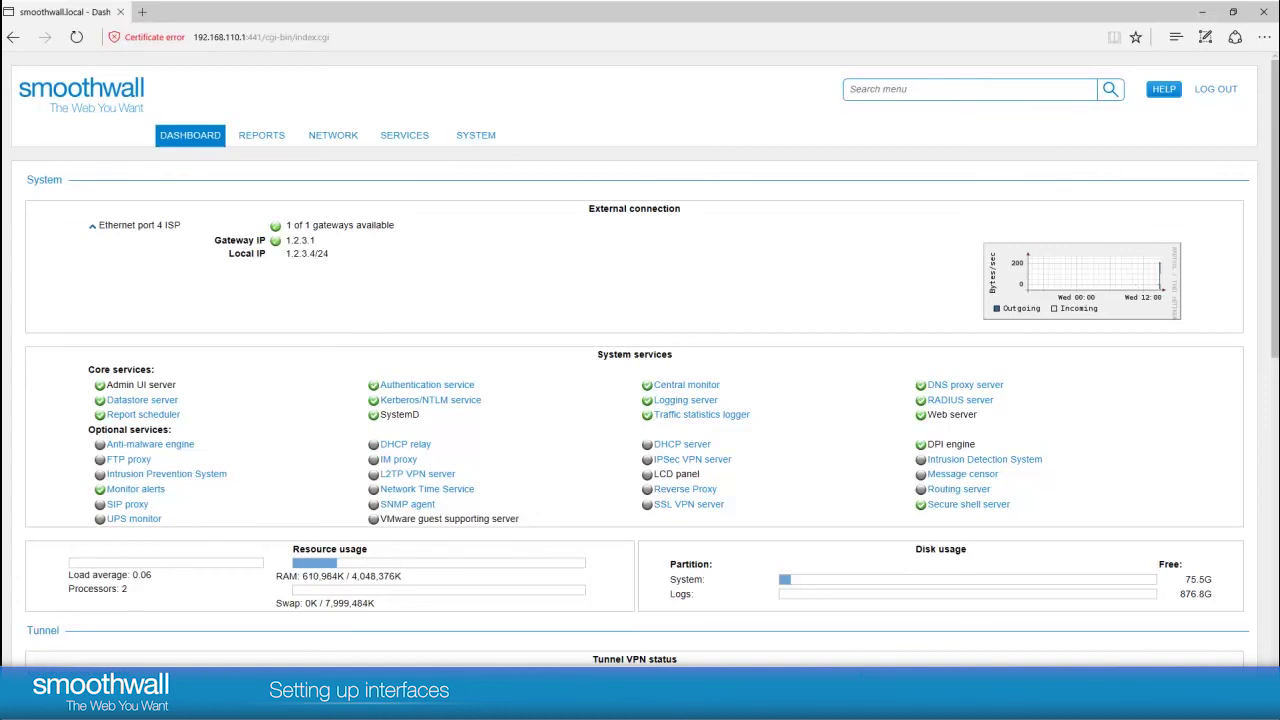
click(475, 135)
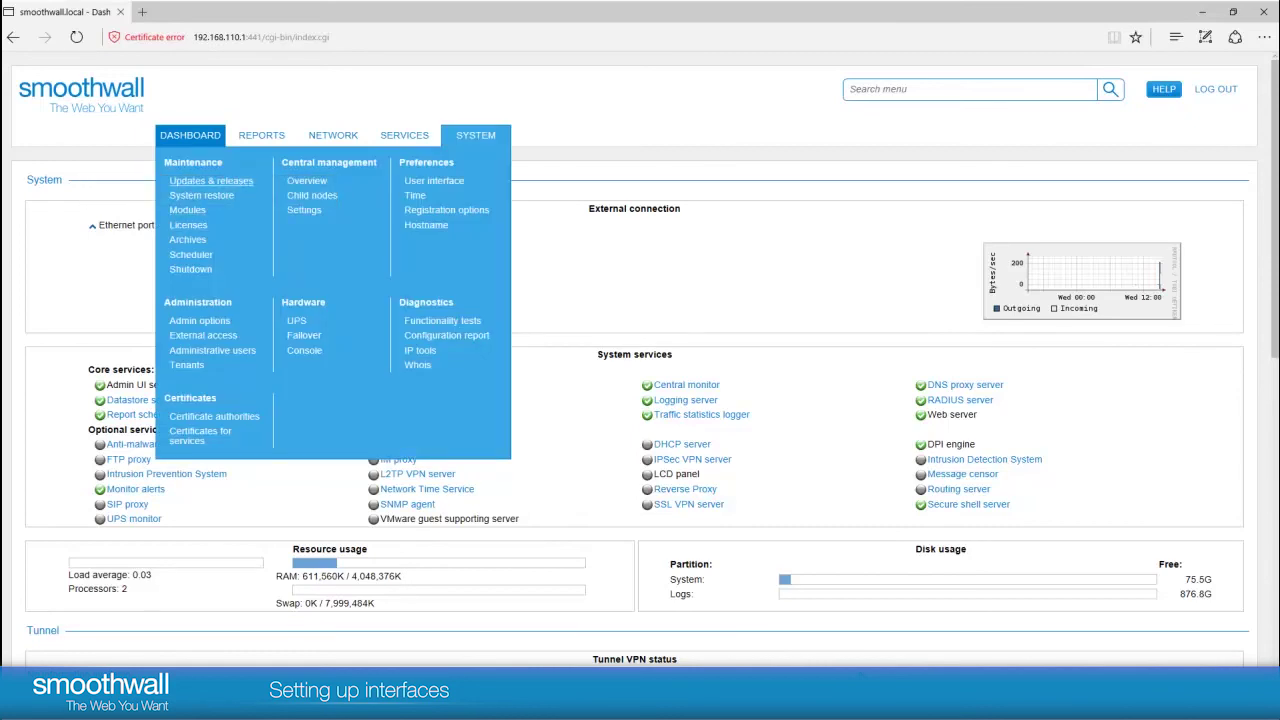
click(211, 180)
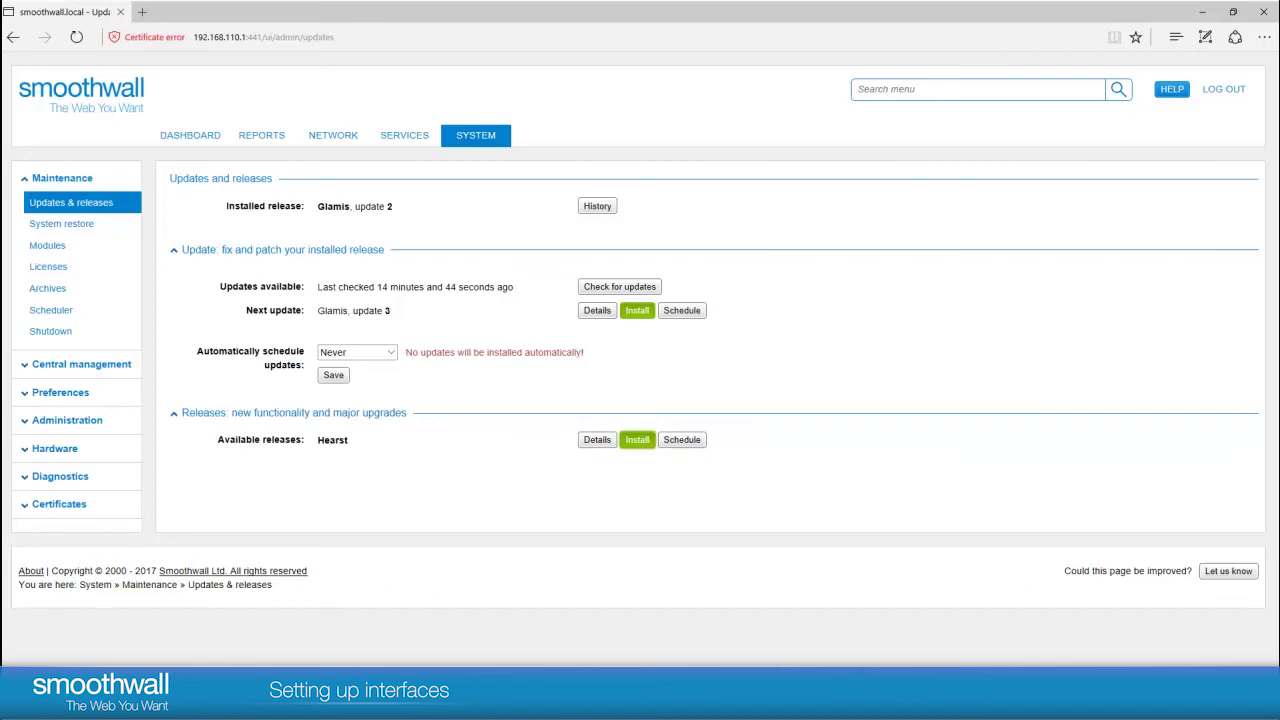
Step: Start installing the Hearst release from the Updates & releases page
click(637, 439)
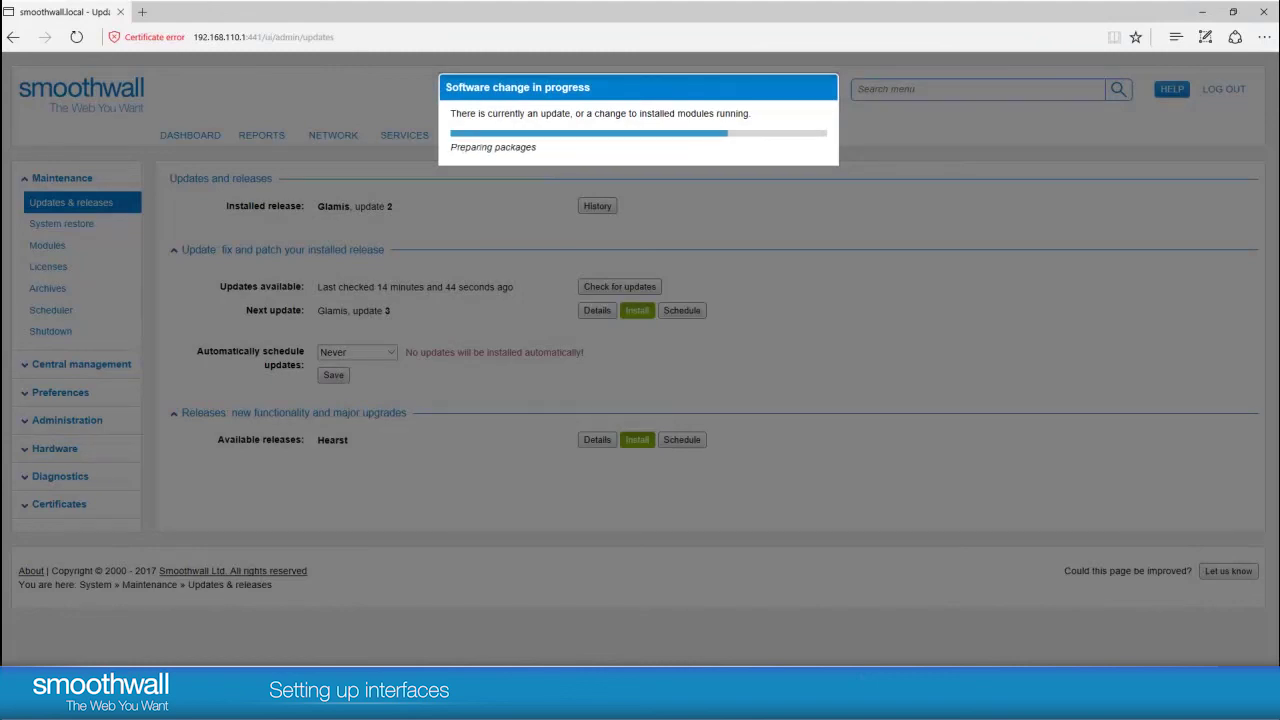
Step: Log back in as admin after the Hearst upgrade and start installing the Inverness release
text(admin)
key(Tab)
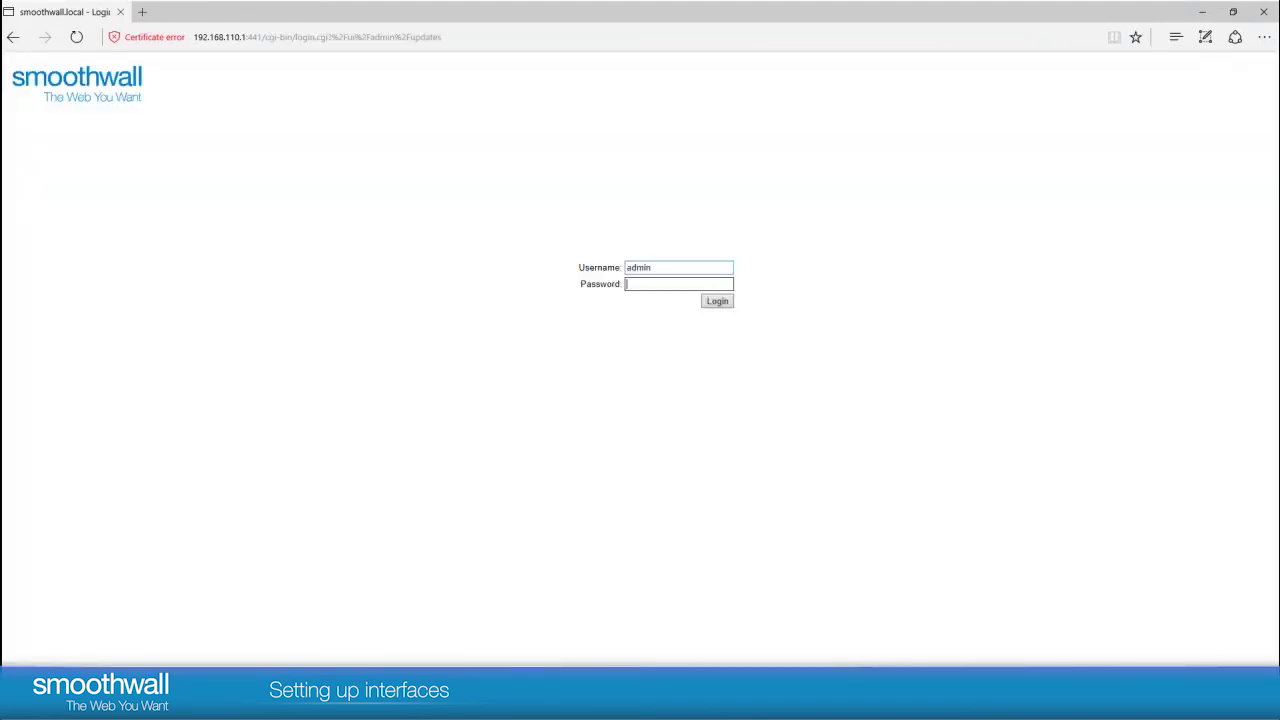
text(**********)
key(Return)
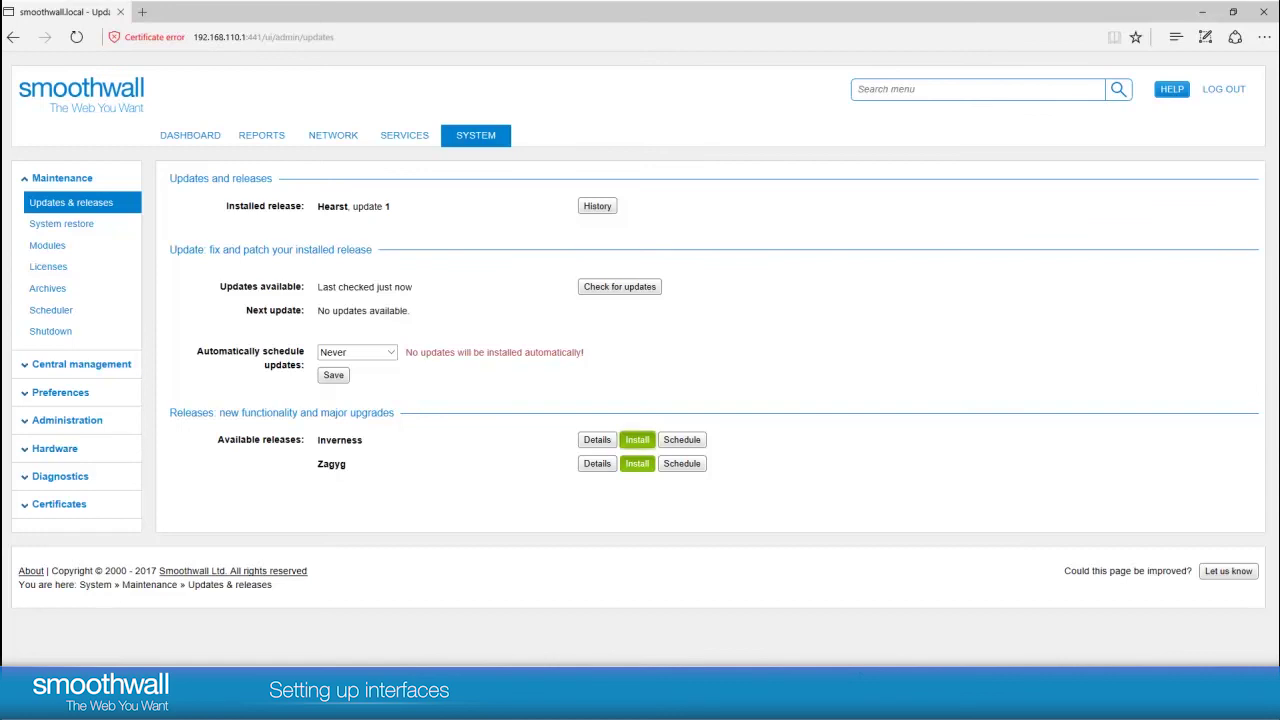
click(637, 440)
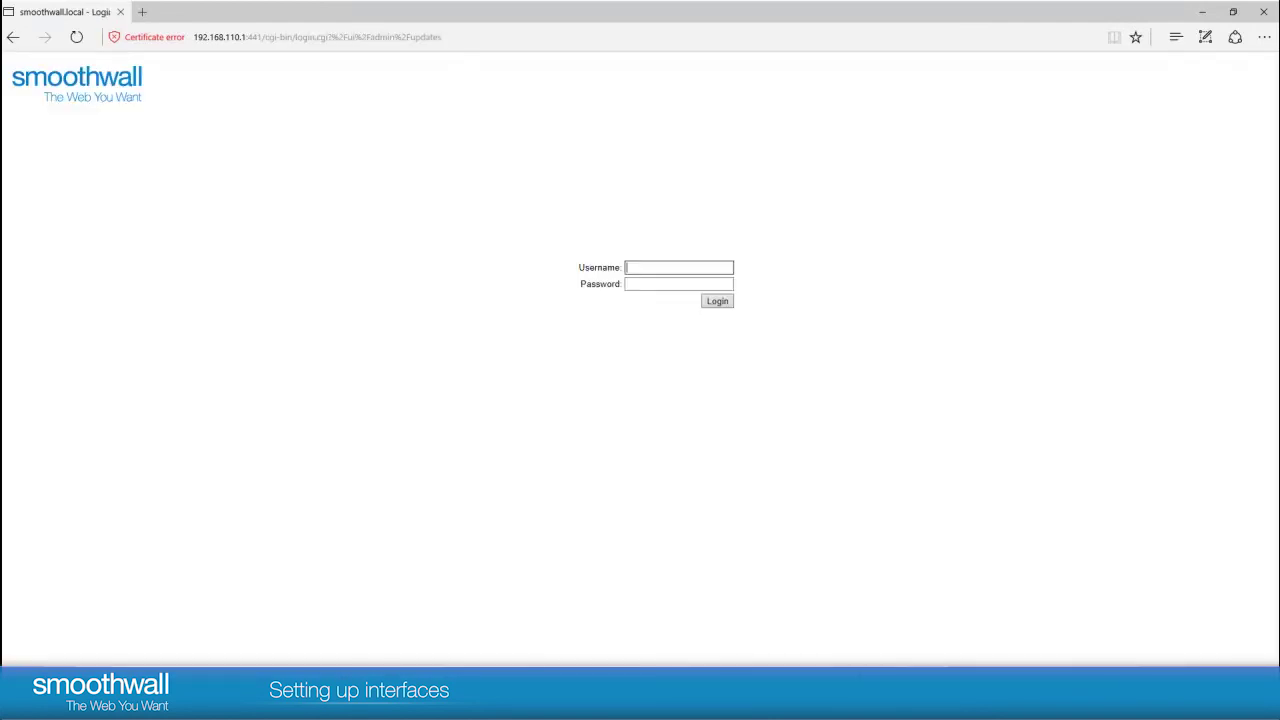
Step: Log back in with the admin username and account password after the Inverness upgrade
text(admin)
key(Tab)
text(••••••••••)
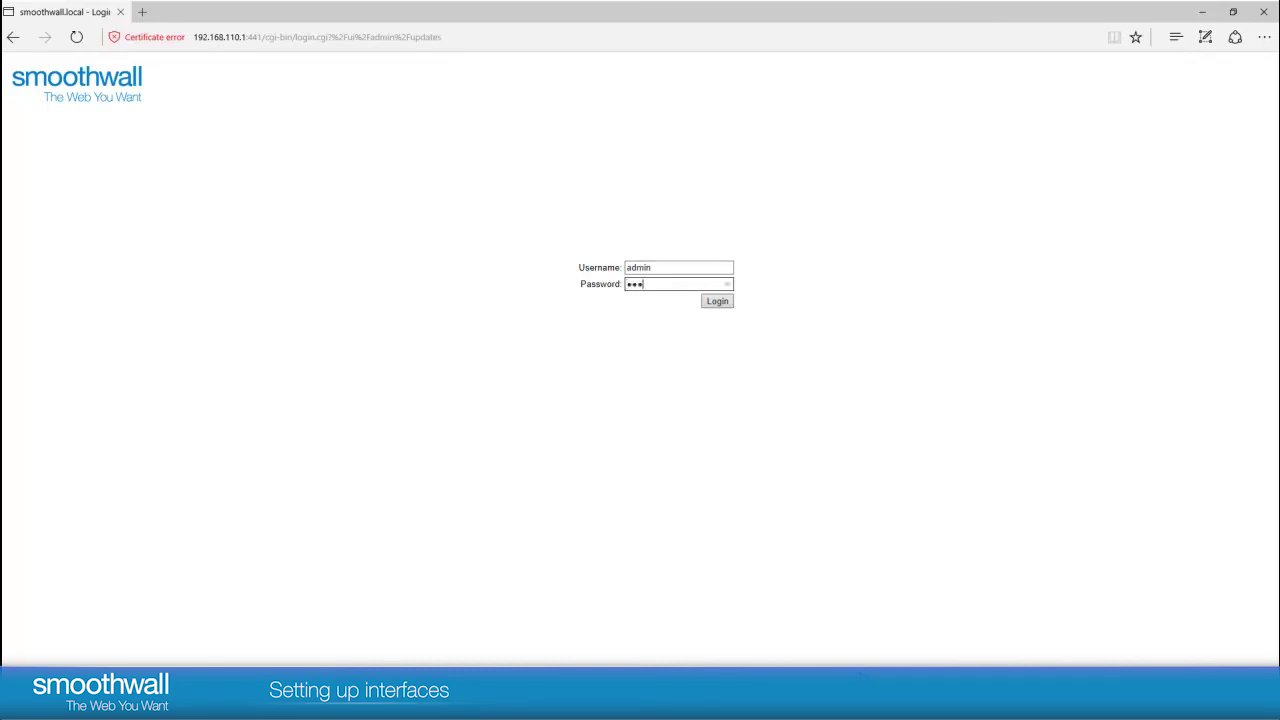
key(Return)
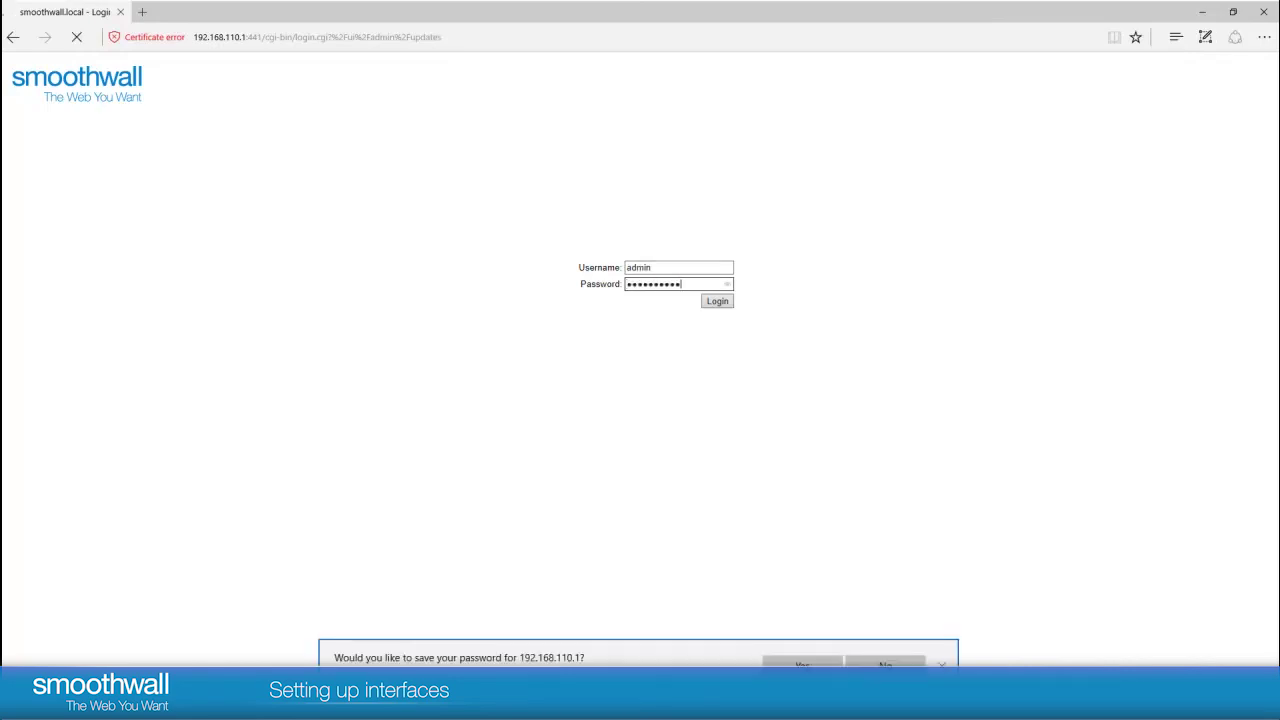